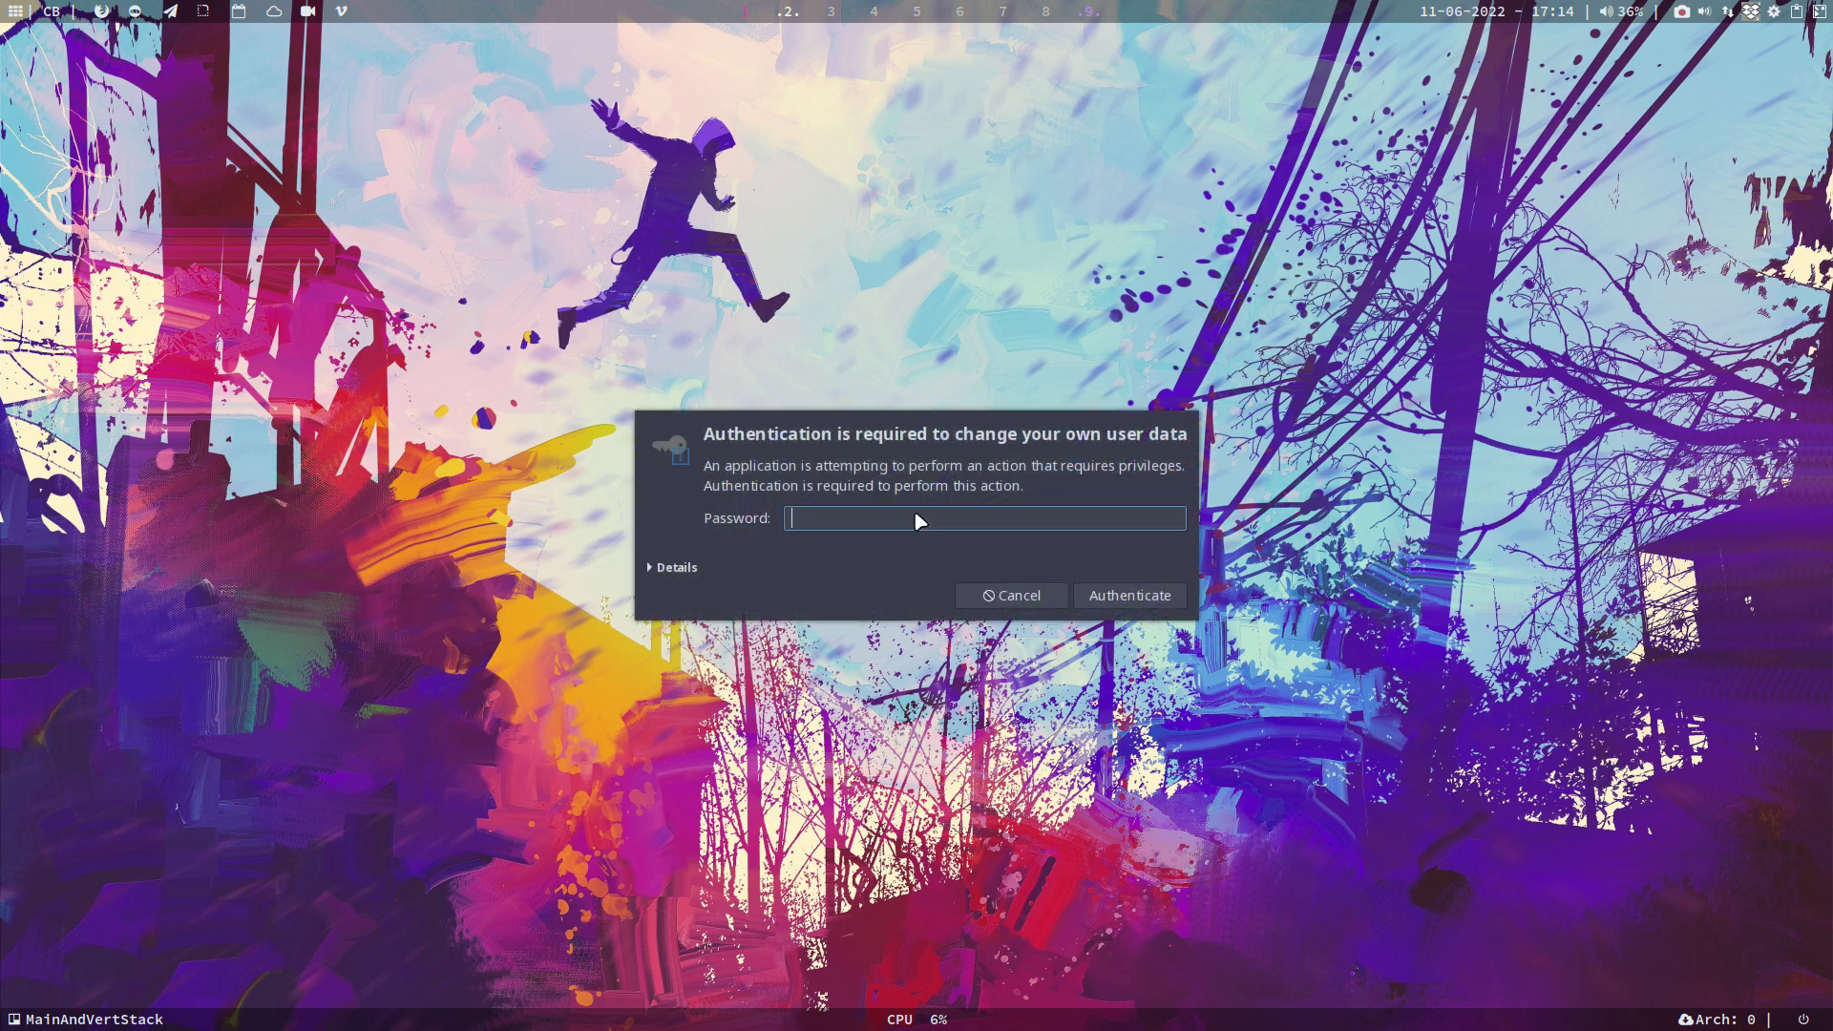
- Launch ArchLinux Tweak Tool with the password, removing the stale lock file and authenticating again
text(••••)
key(Return)
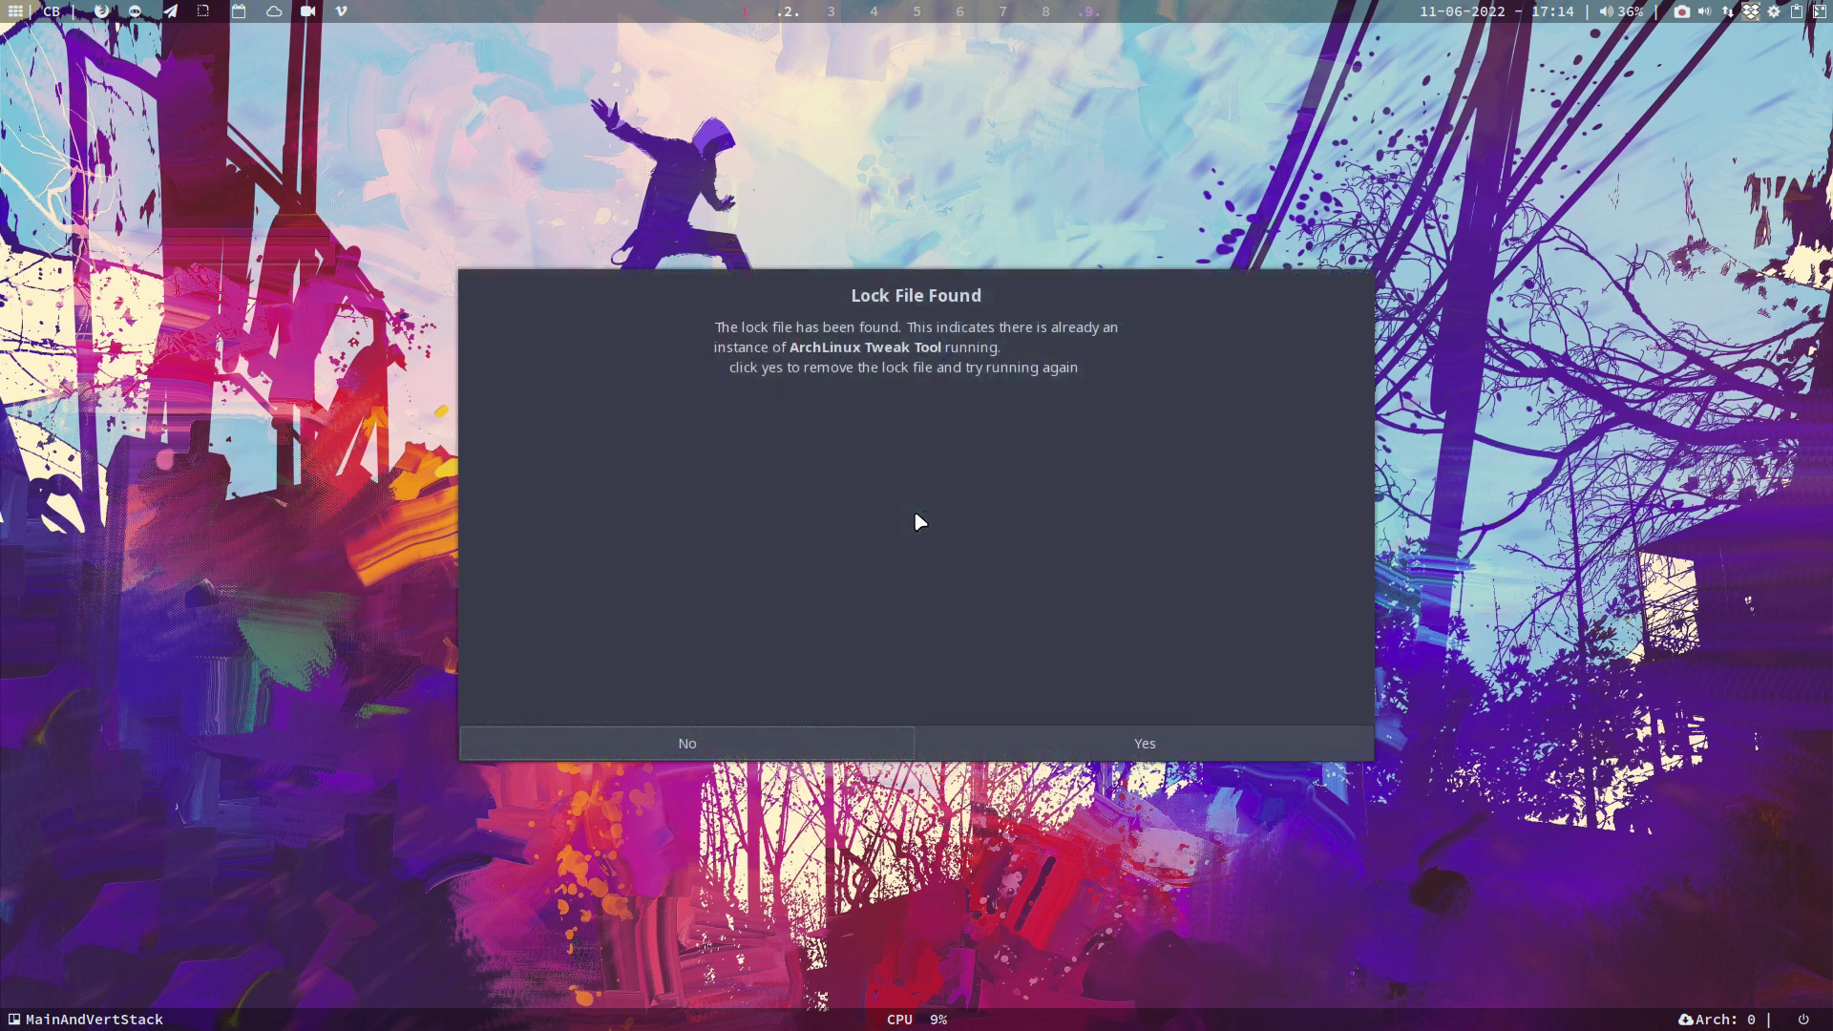
click(1172, 740)
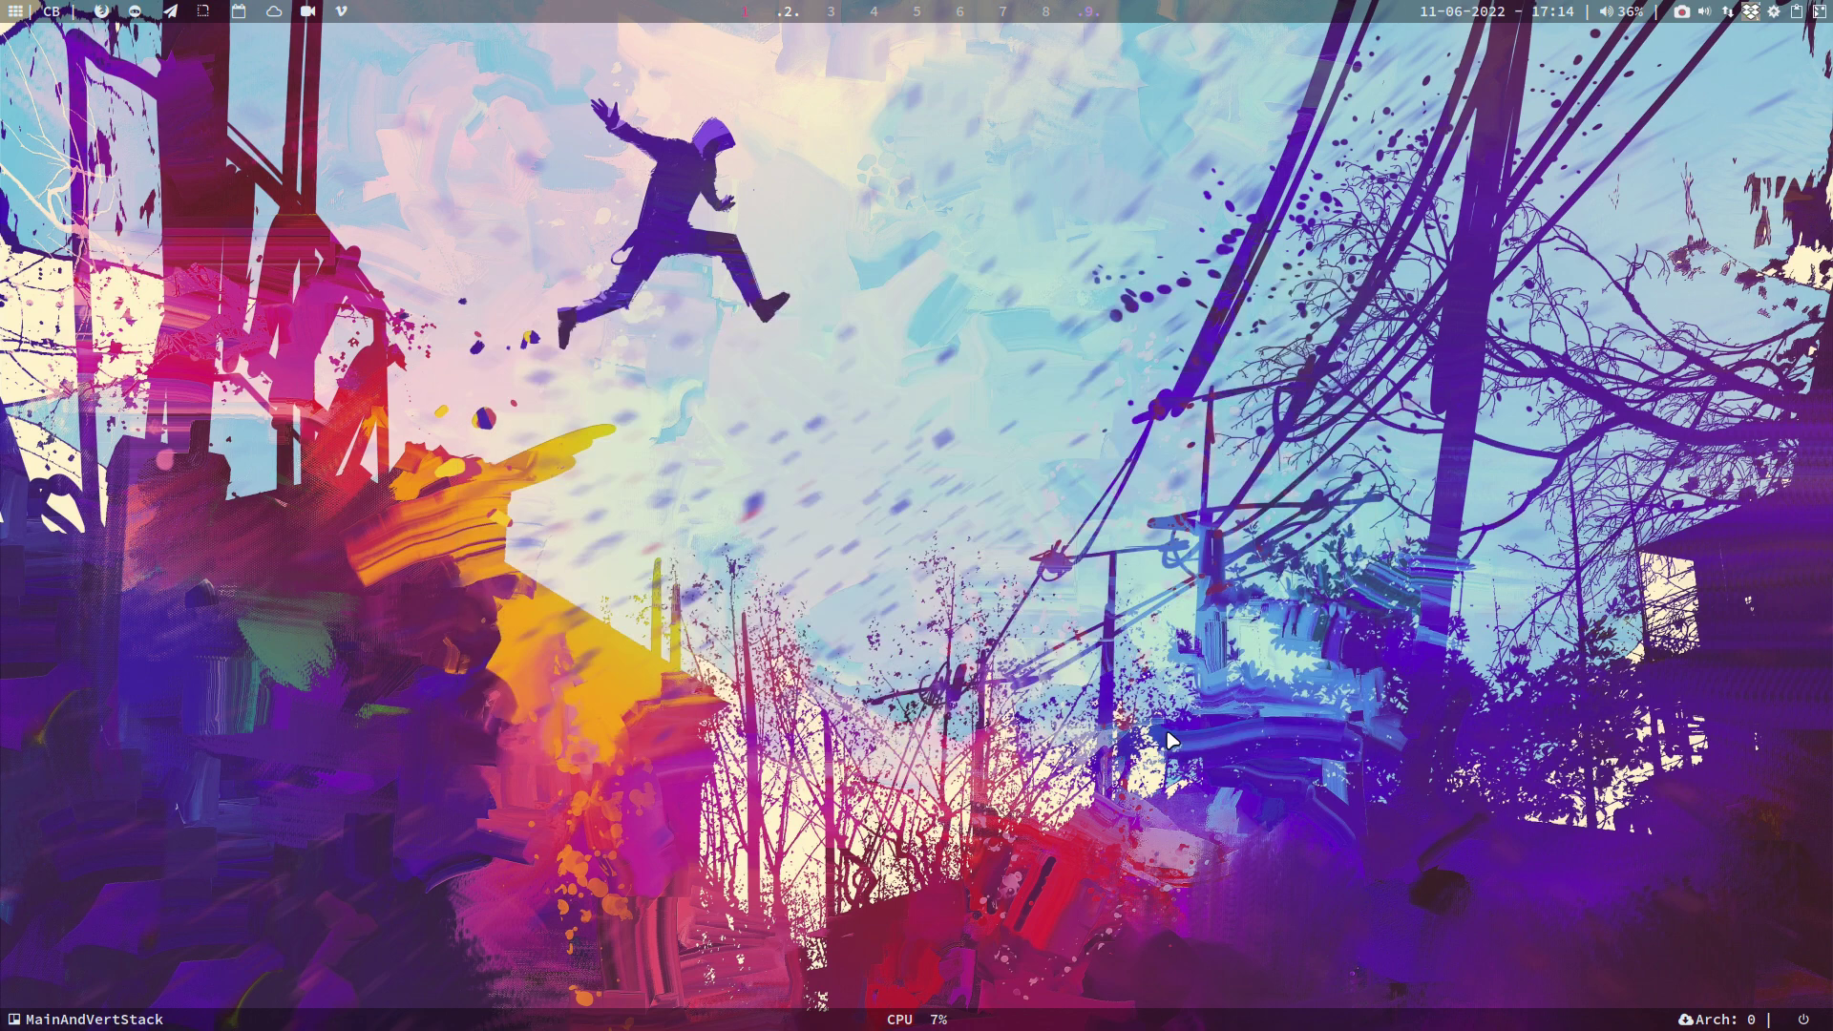
text(****)
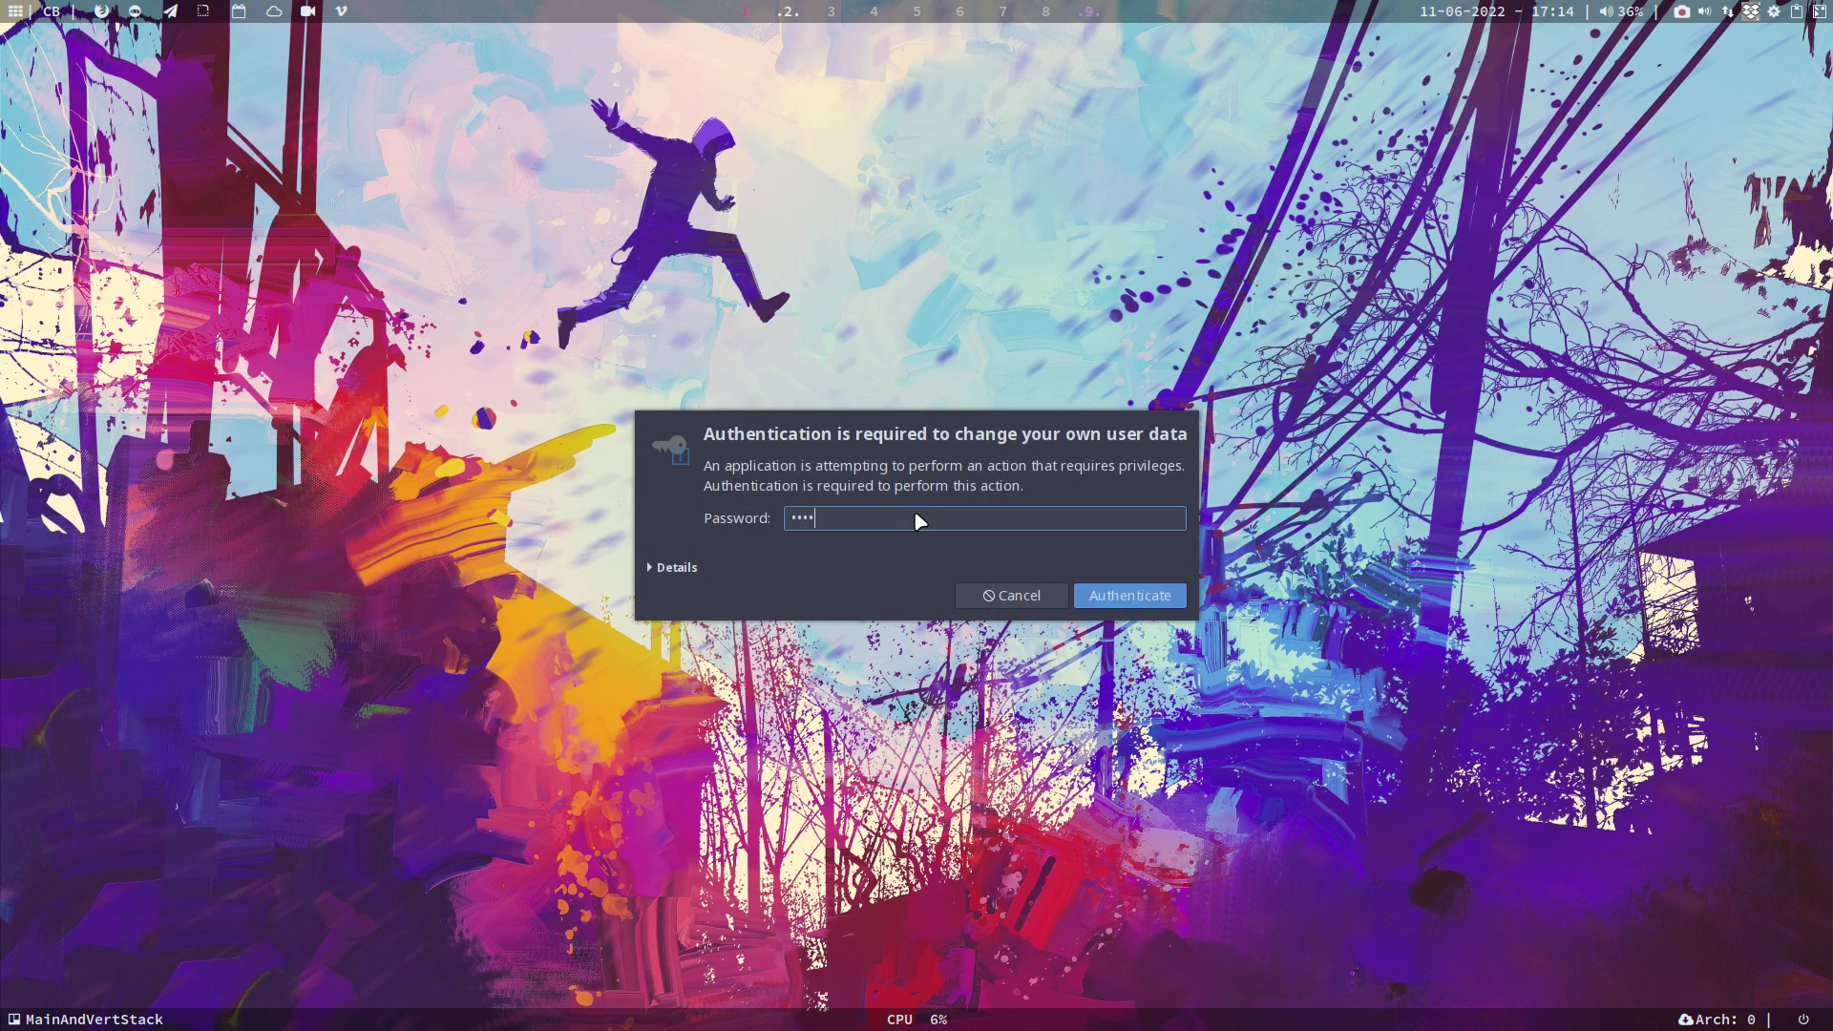
key(Return)
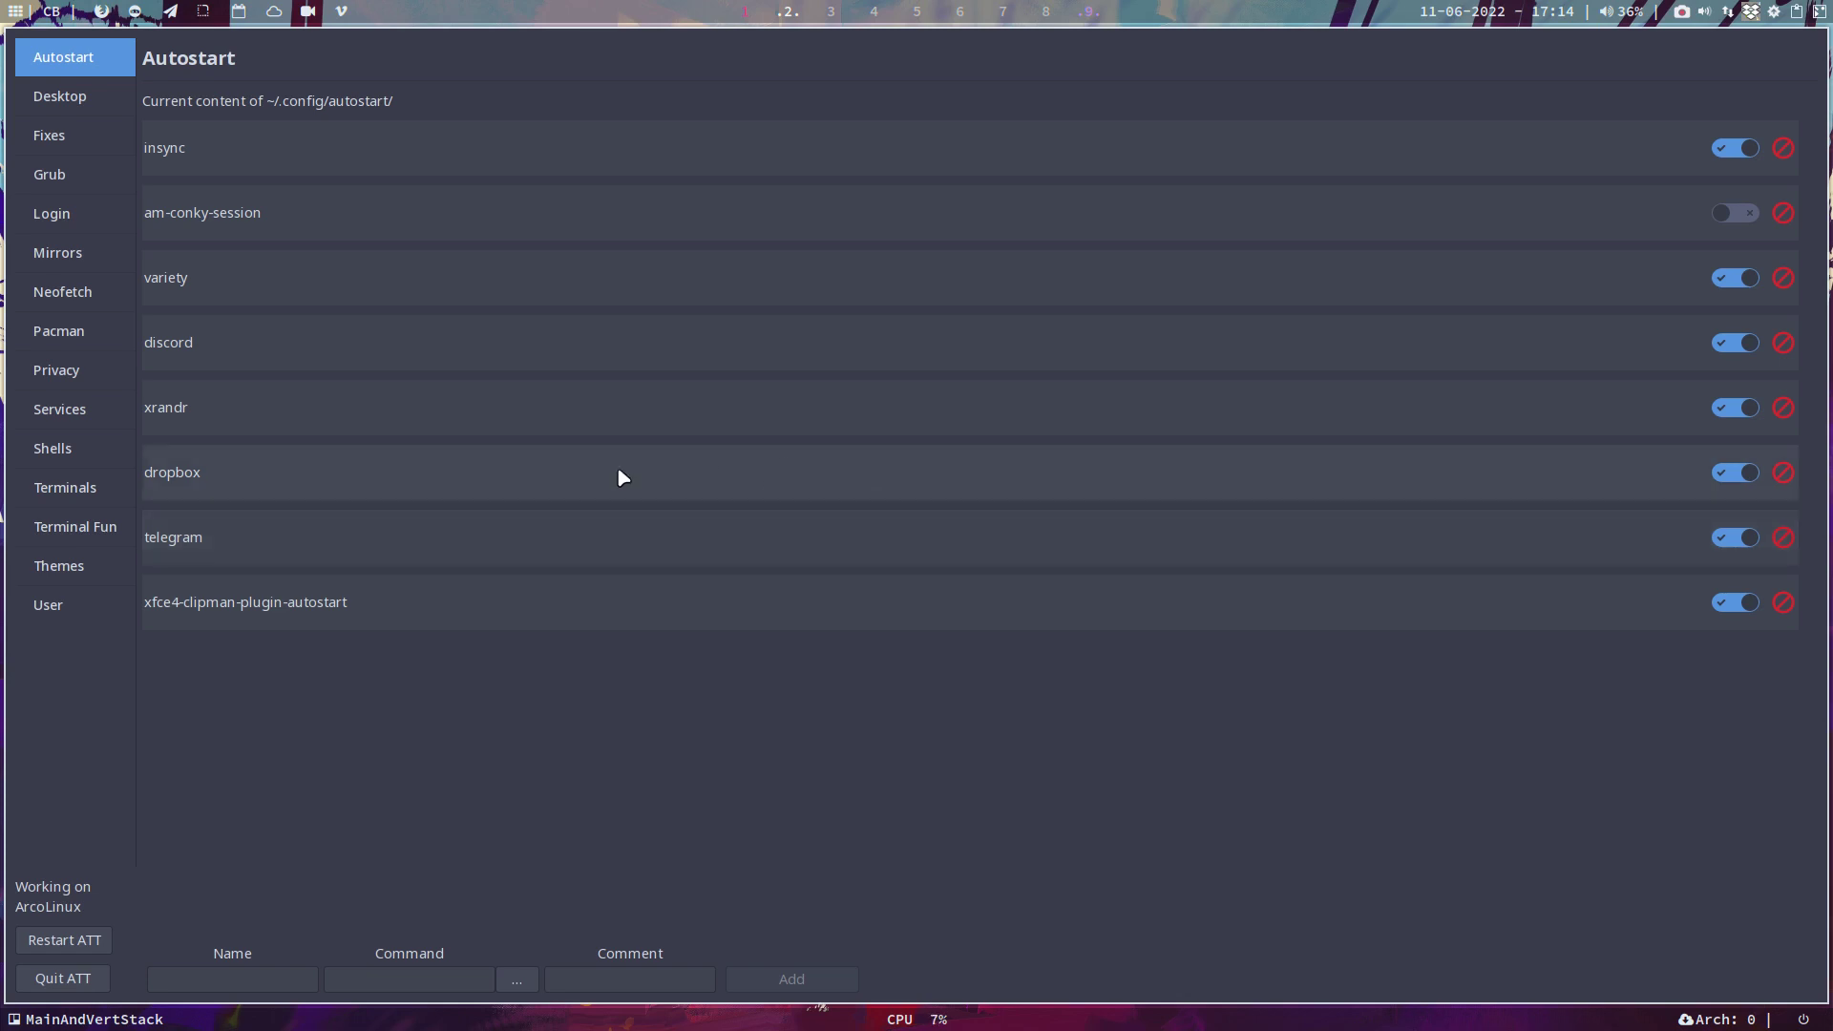
- Show the SDDM Login settings, then close VS Code on workspace 1 and bring up the launcher
click(81, 215)
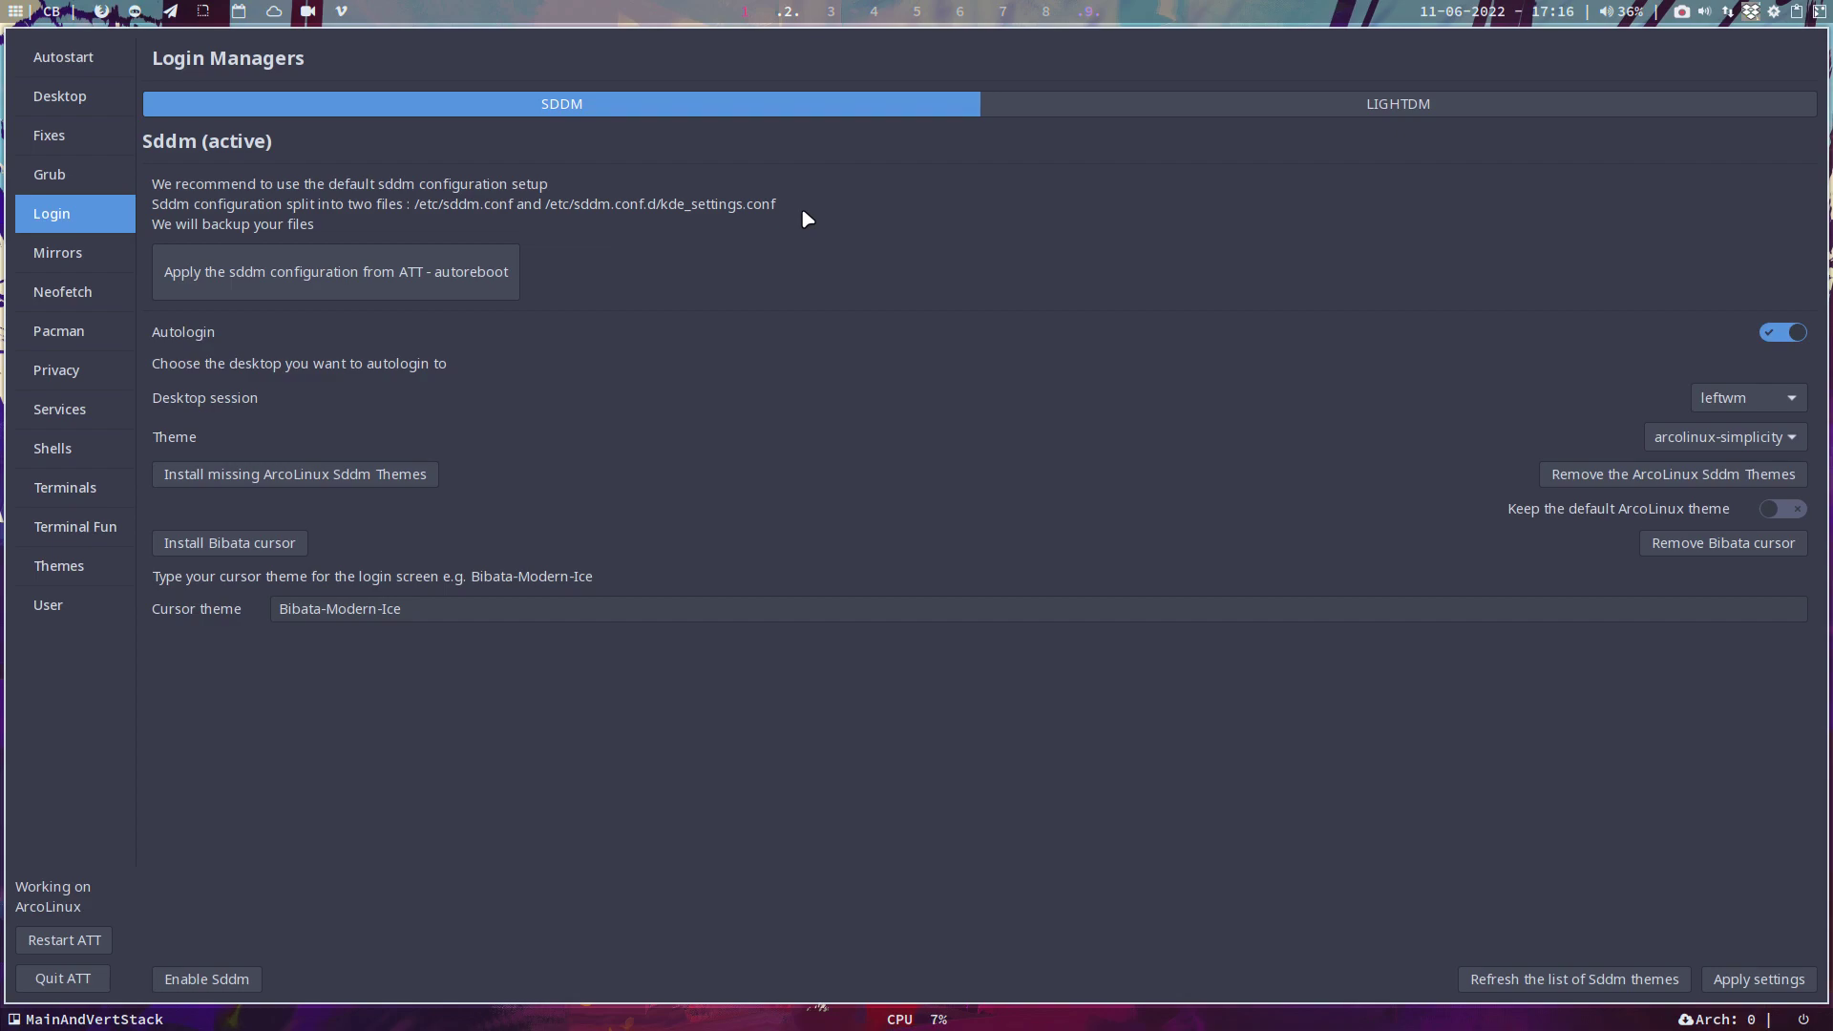
click(747, 12)
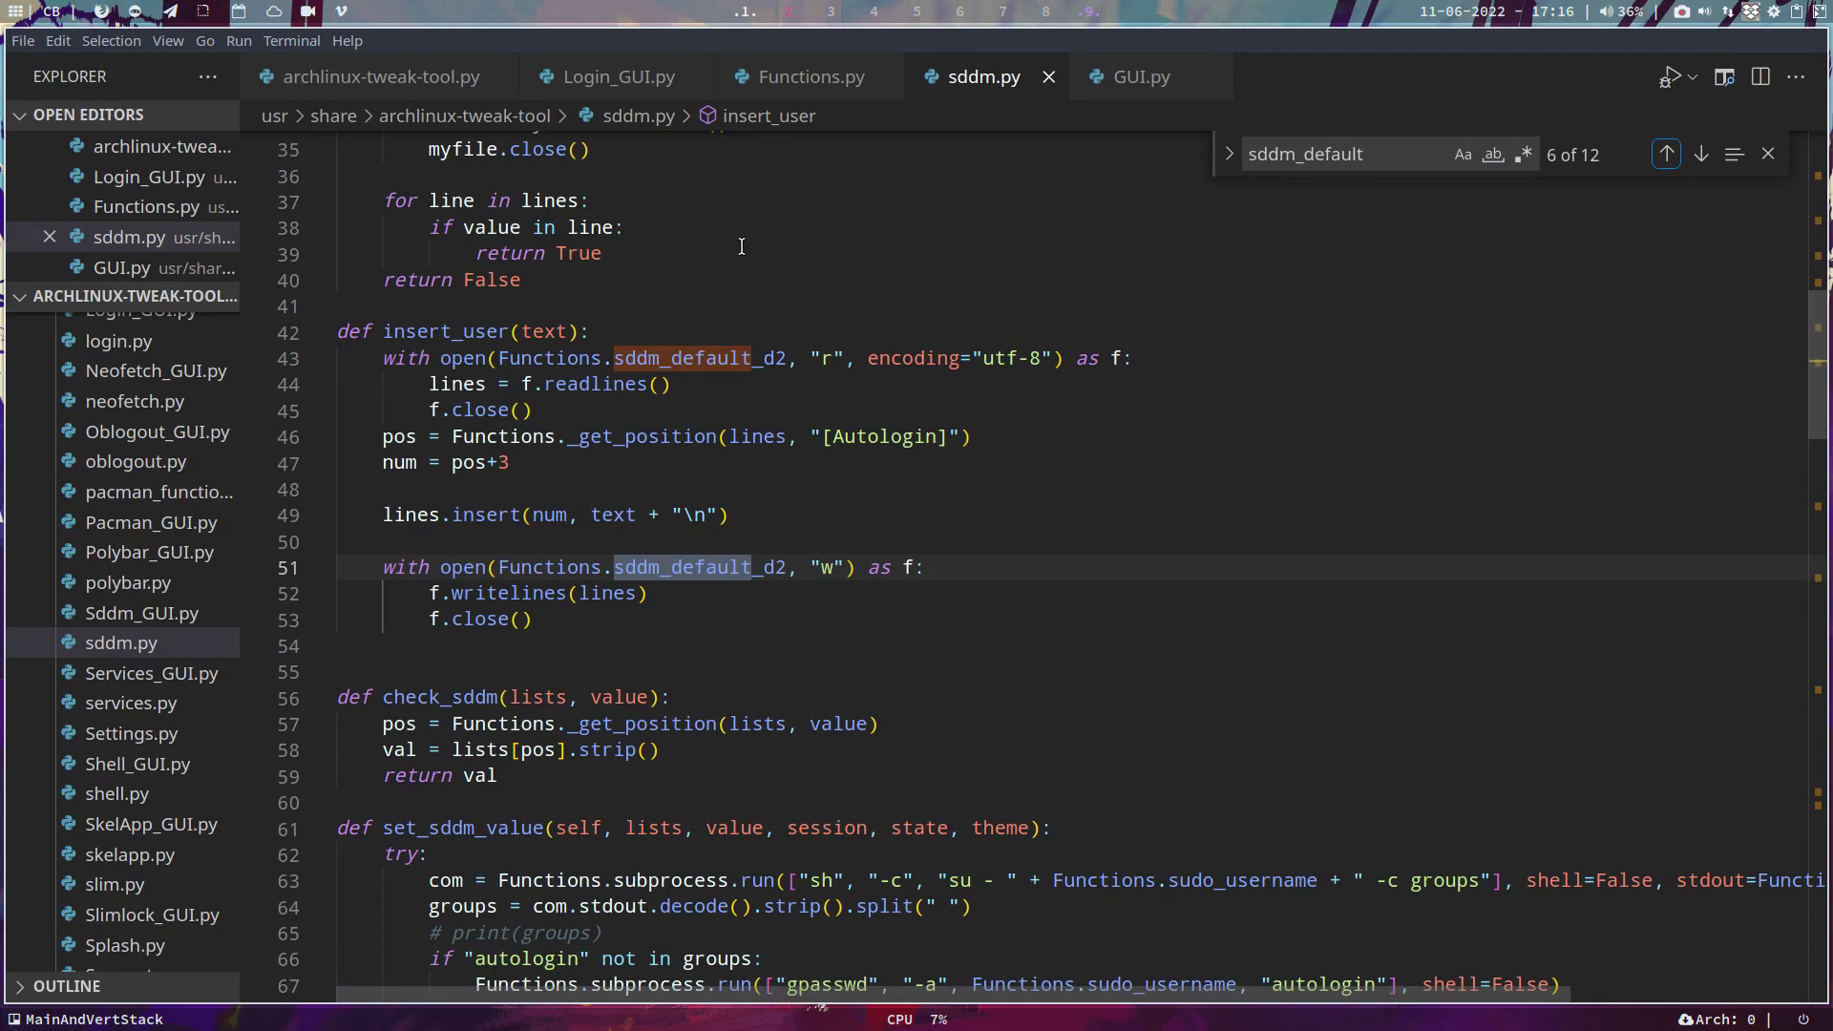
key(super+q)
key(super+p)
- Launch Sublime Text with 'subl' and open /etc/sddm.conf.d/kde_settings.conf from Open Recent
text(subl)
key(Return)
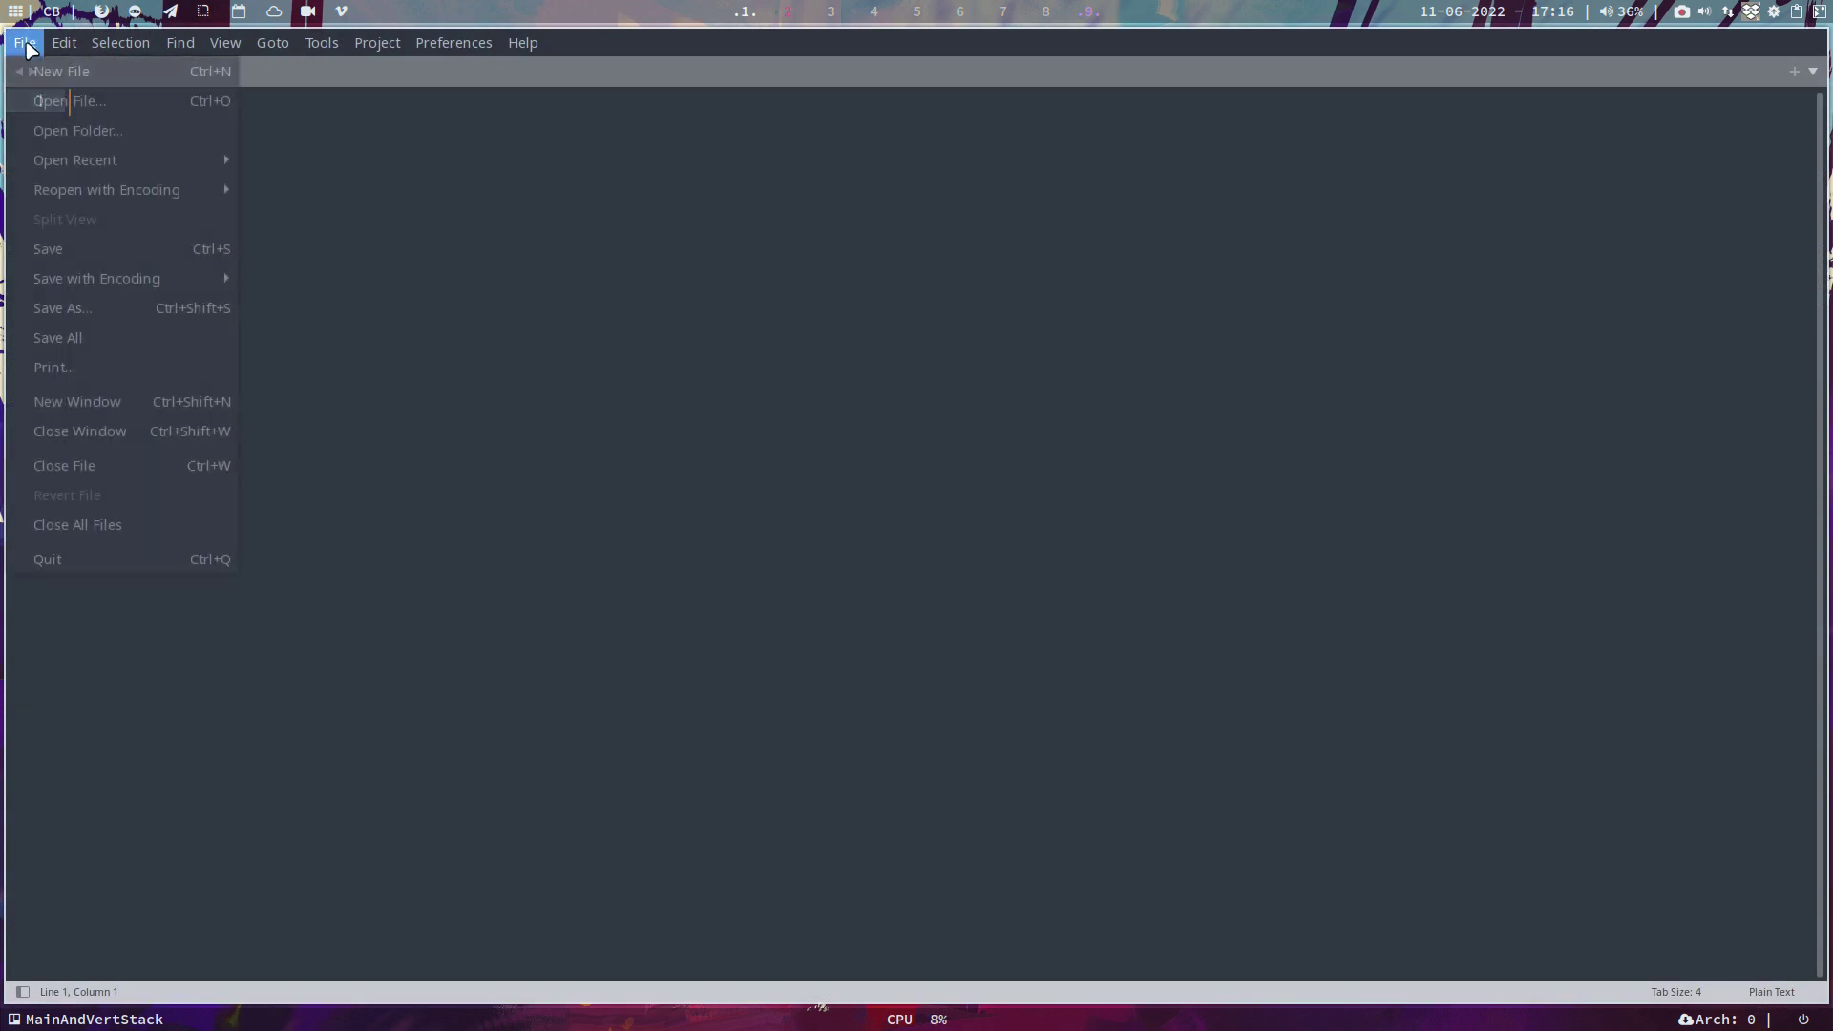
click(26, 43)
mouse_move(151, 162)
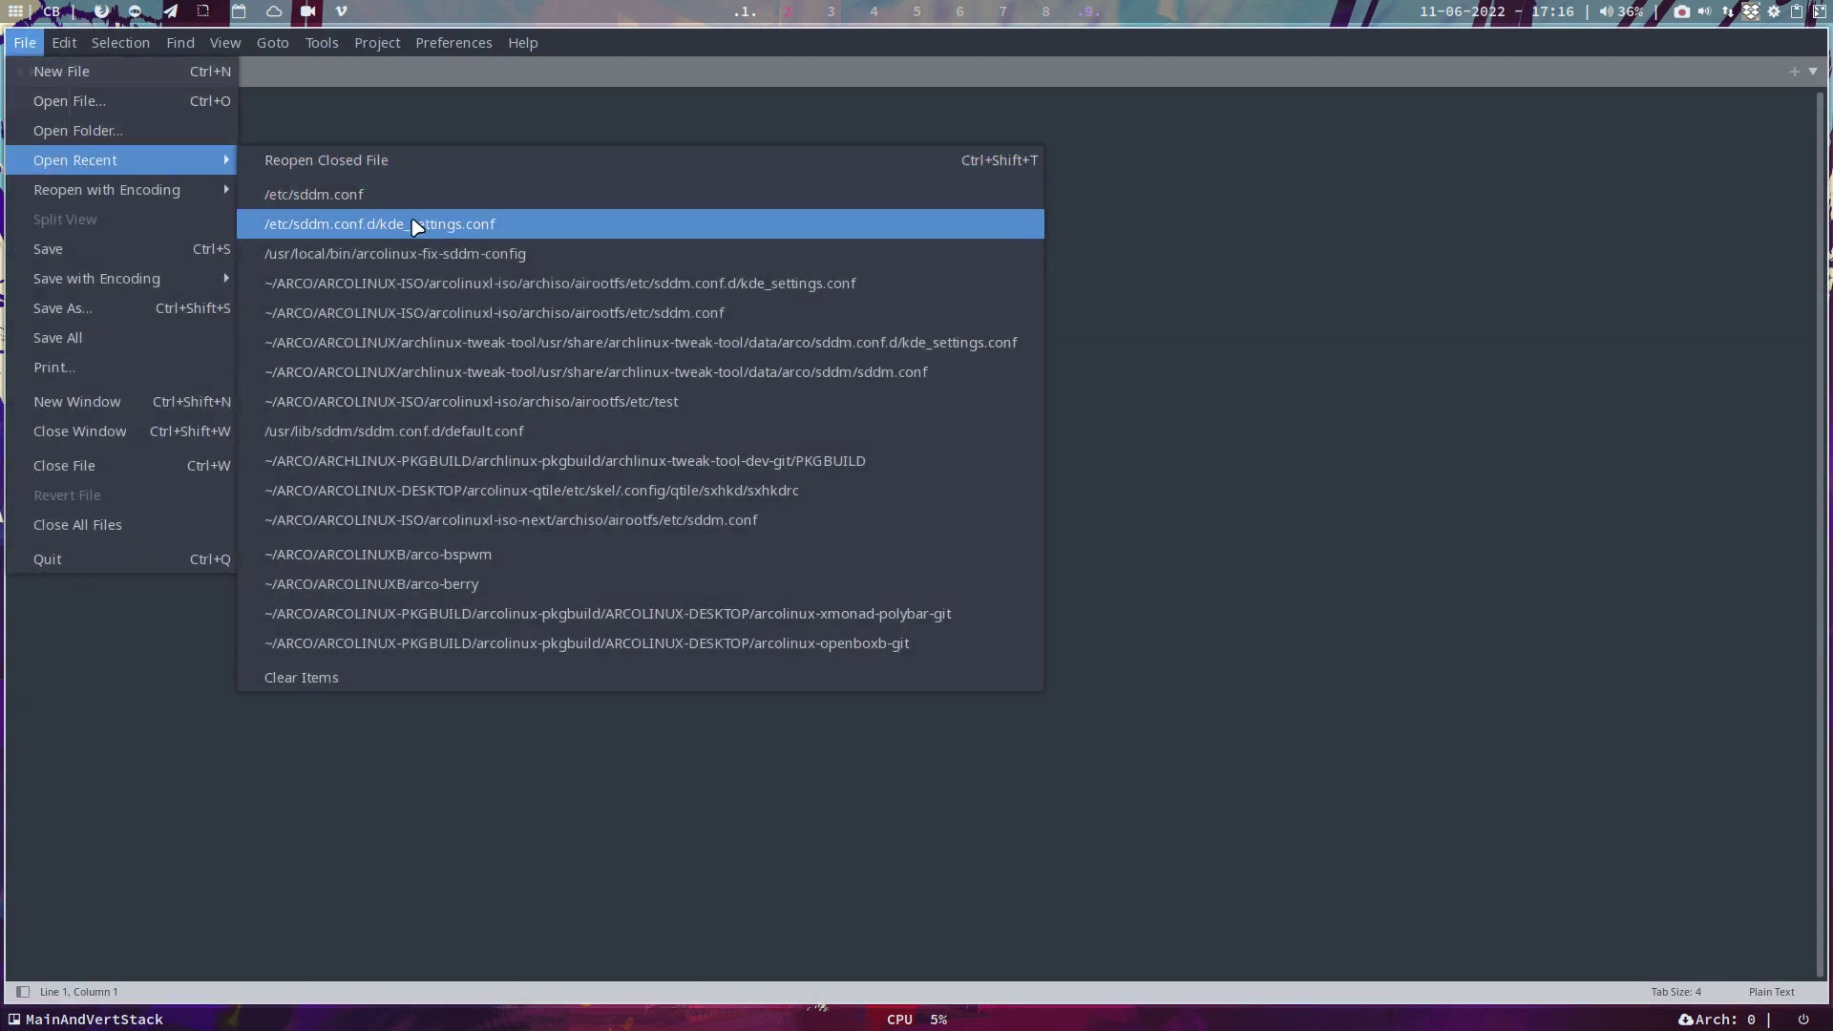
click(419, 226)
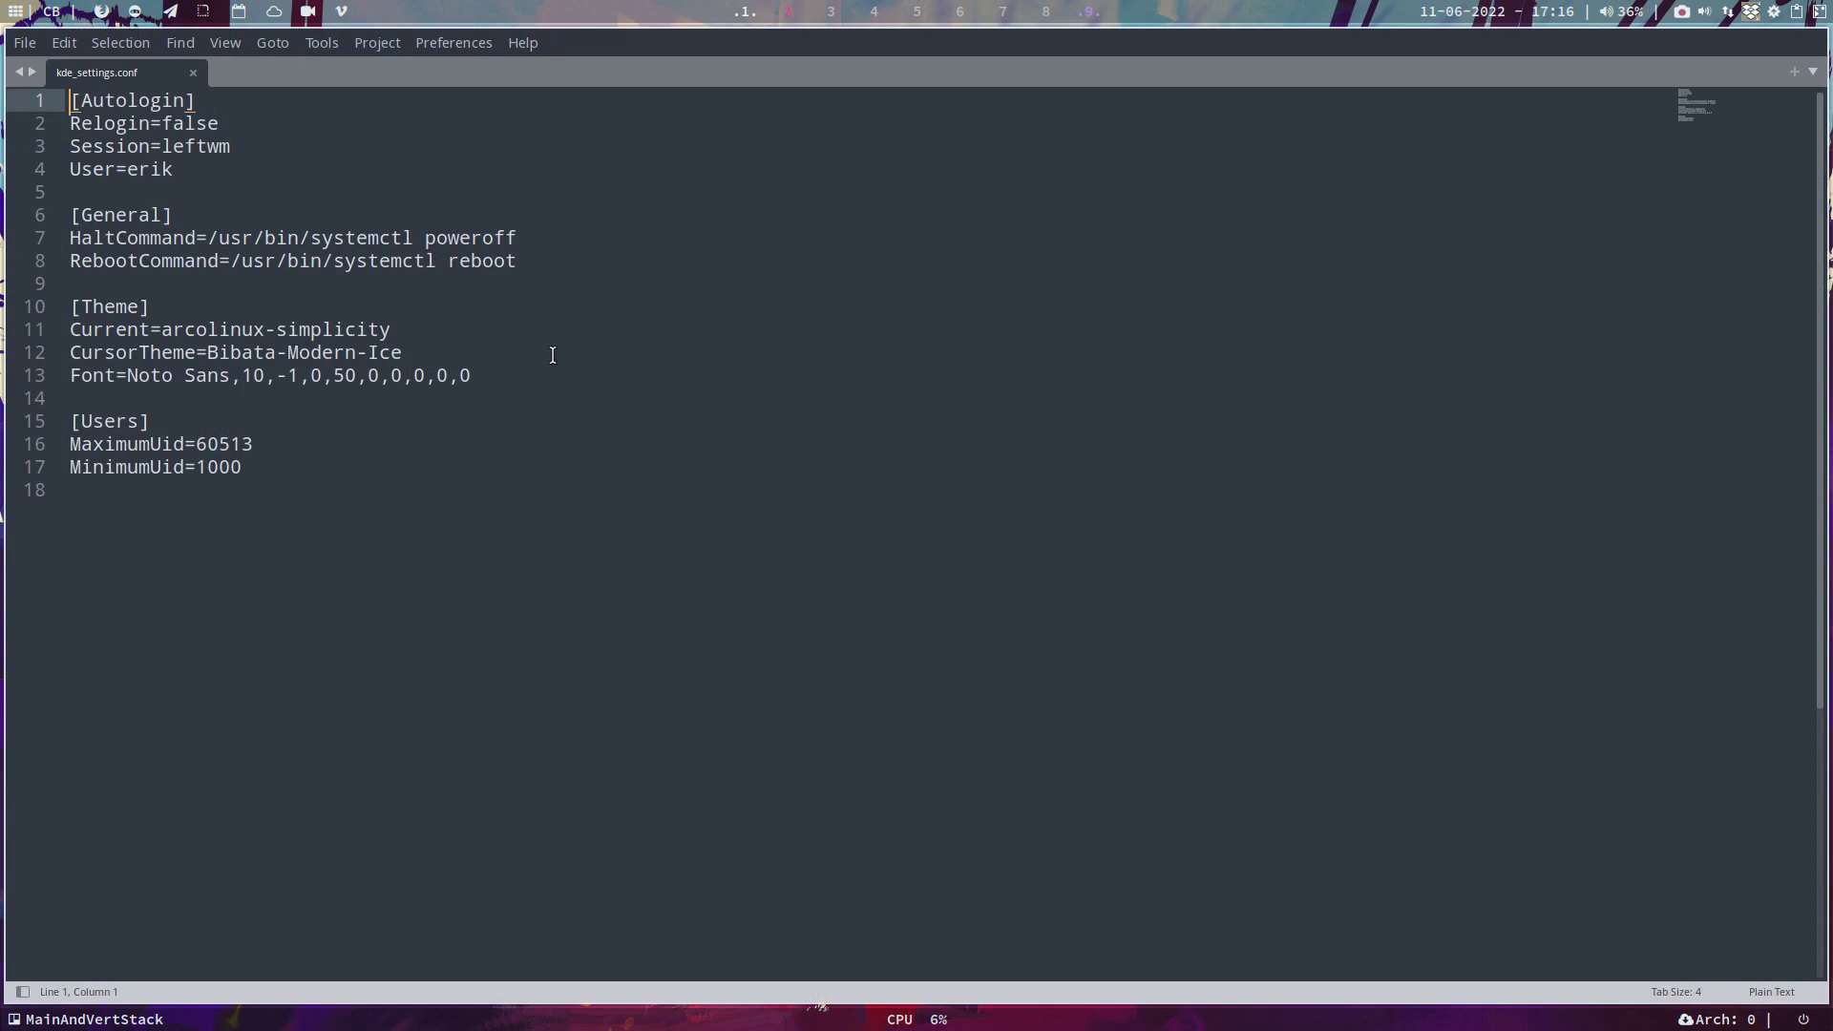
- Point out the Session=leftwm, autologin user, arcolinux-simplicity theme and Bibata-Modern-Ice cursor lines
click(152, 145)
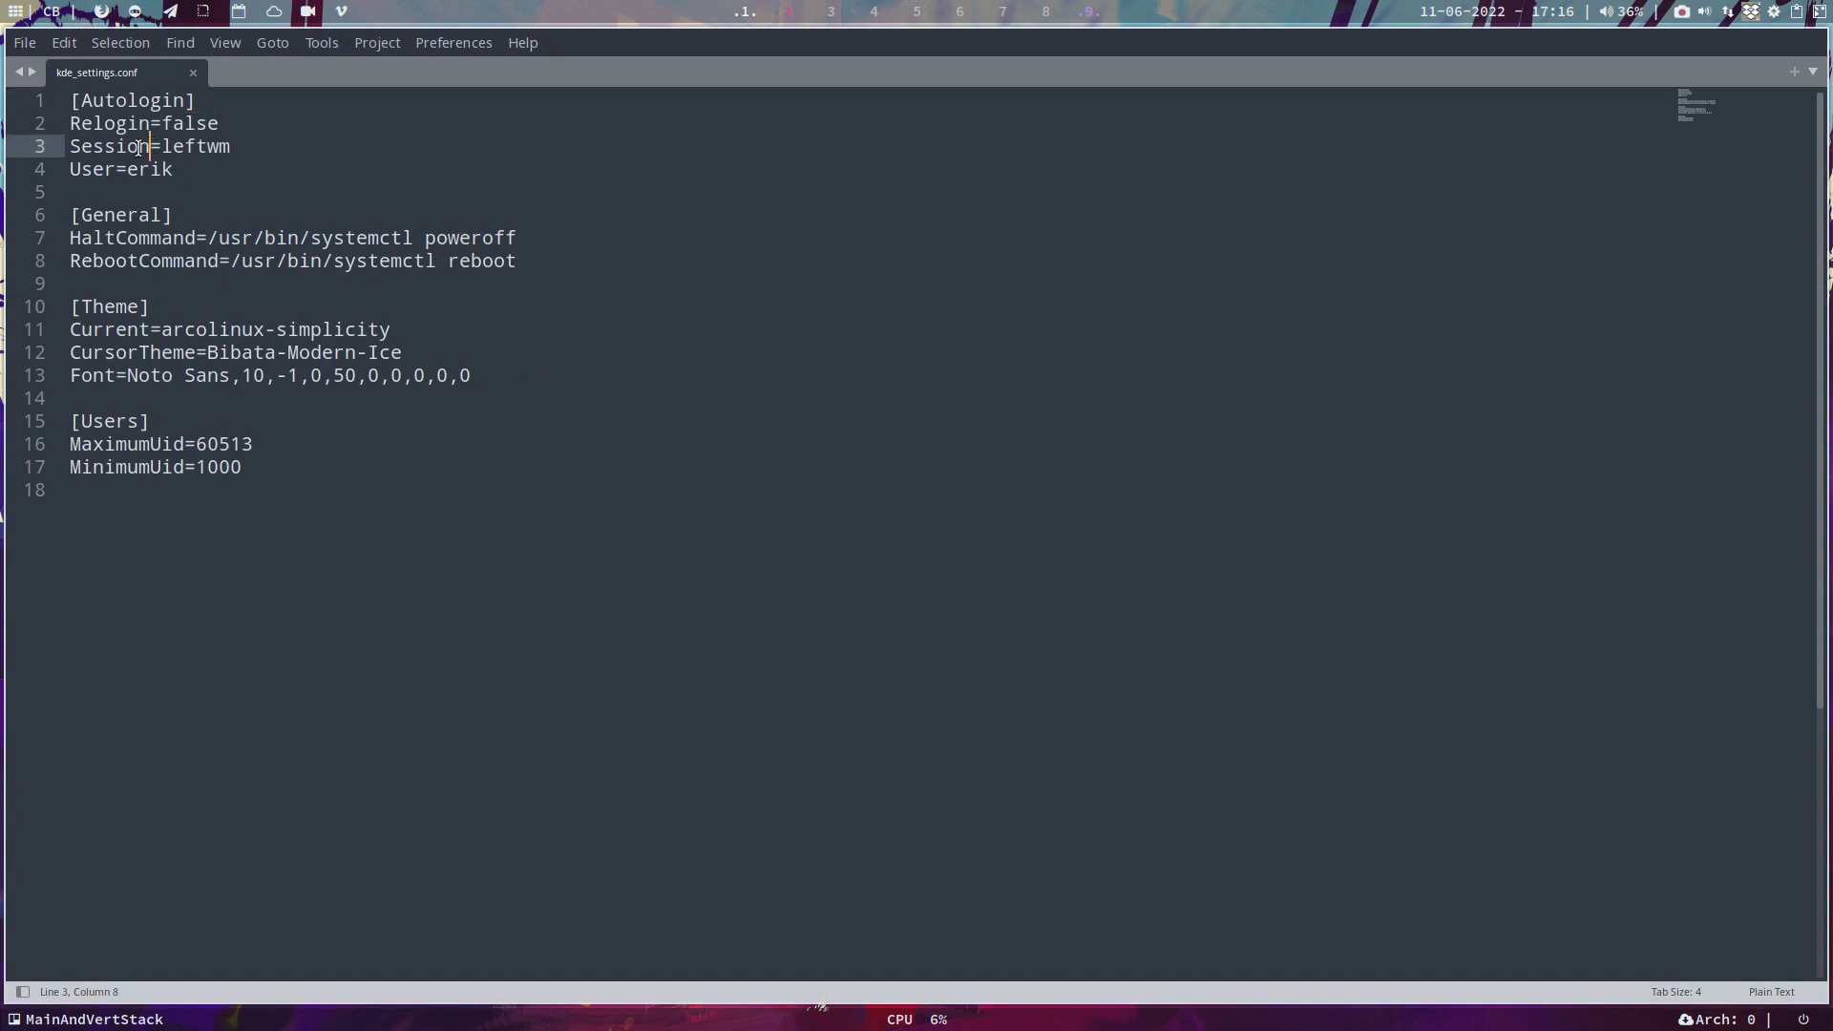
click(129, 175)
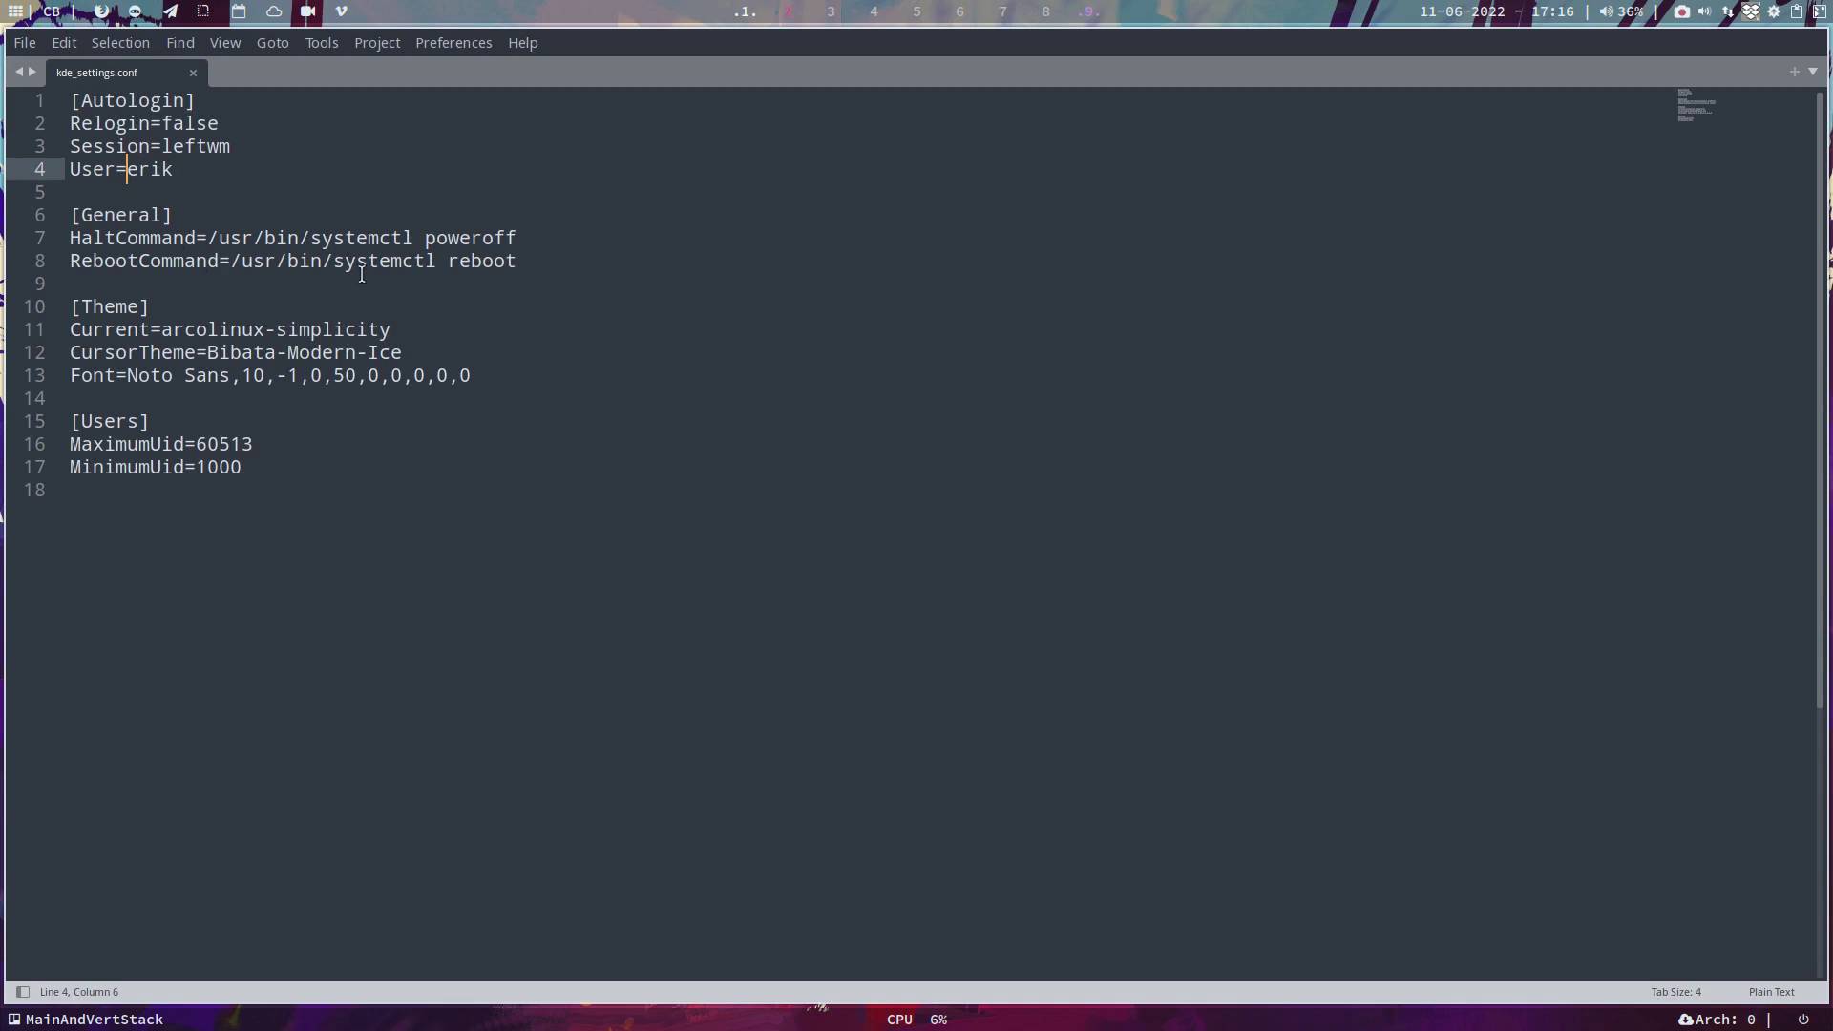
drag(151, 329, 379, 330)
drag(208, 352, 392, 353)
click(138, 375)
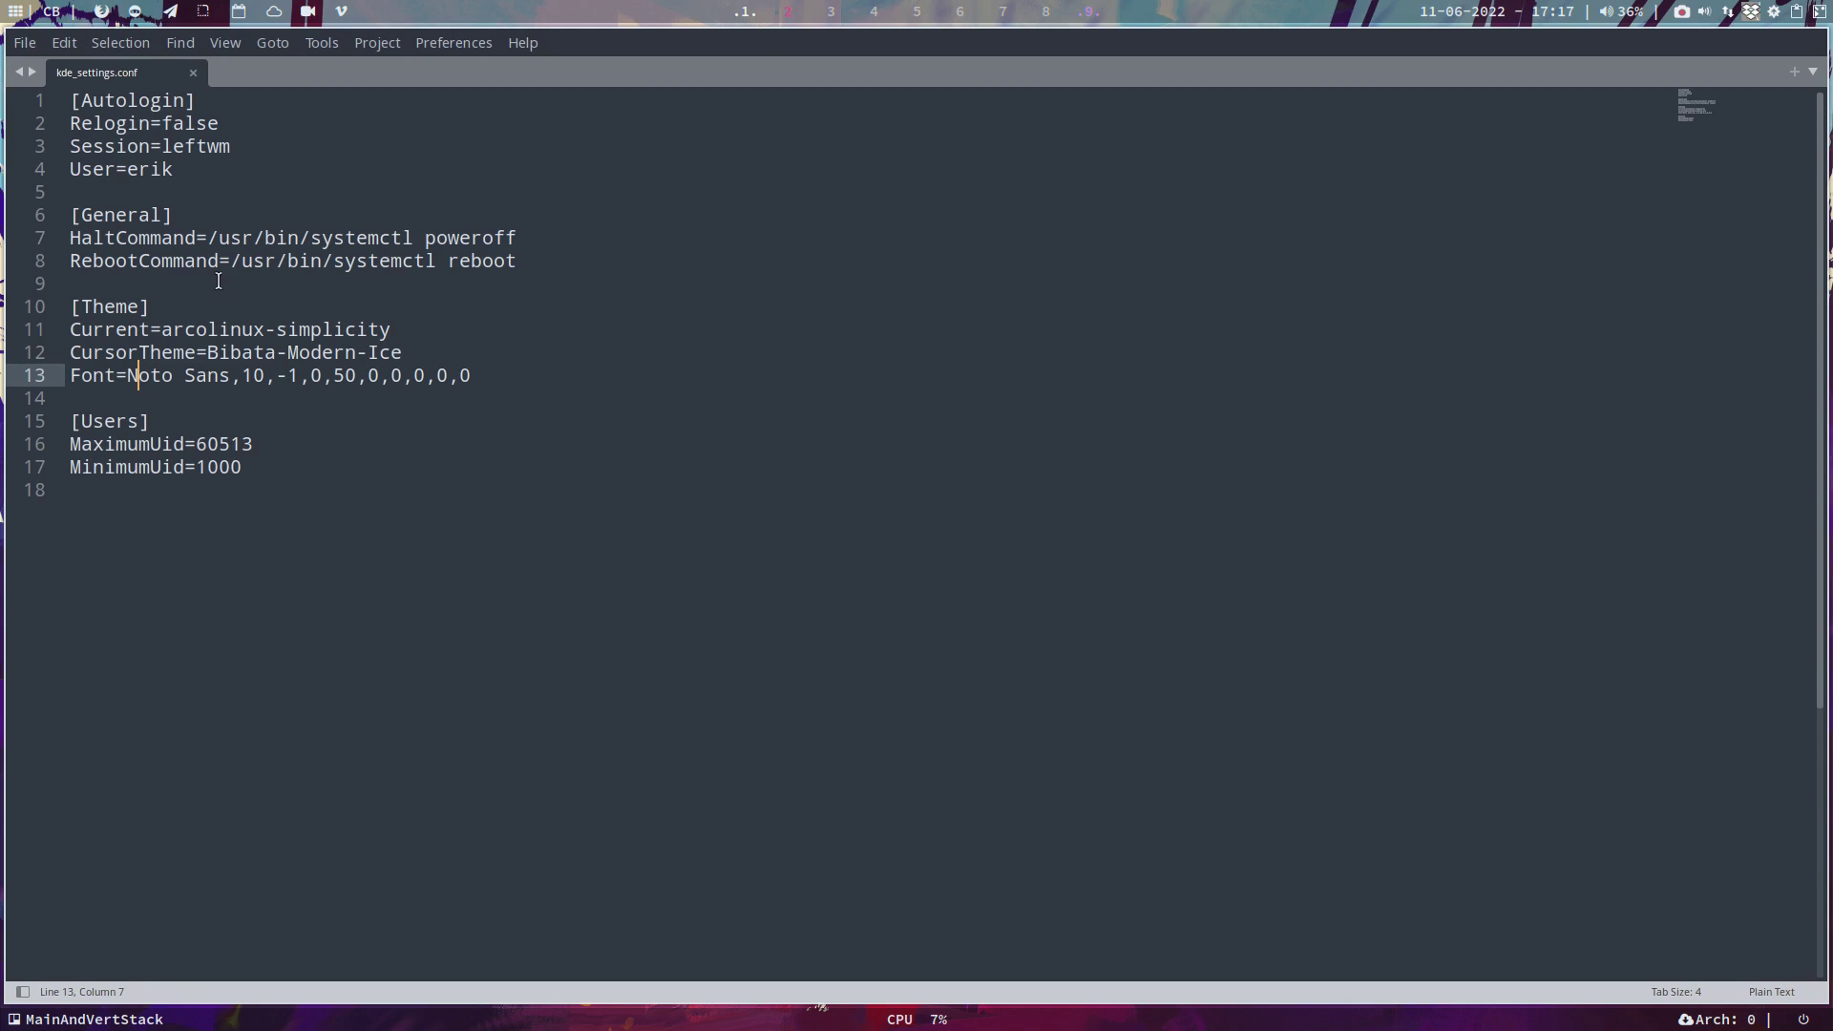
- Open /etc/sddm.conf from Open Recent in a new tab and scroll through it
click(26, 46)
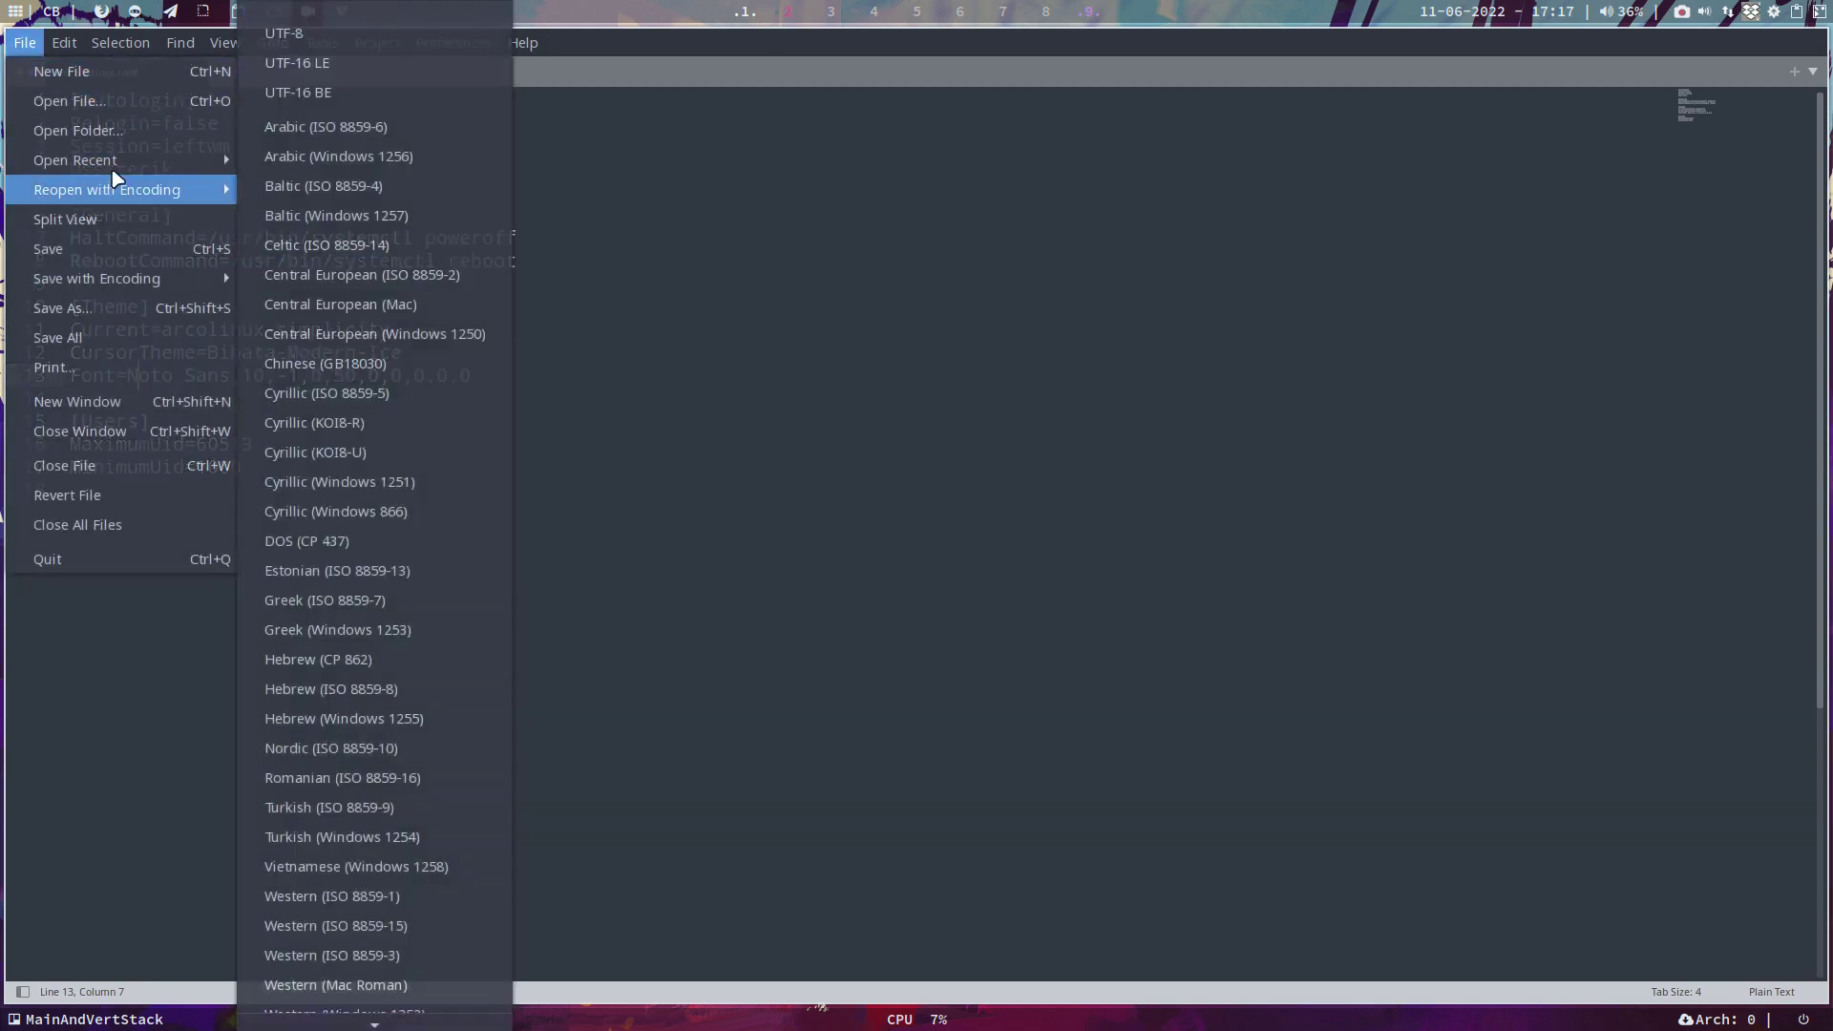
mouse_move(188, 164)
click(378, 199)
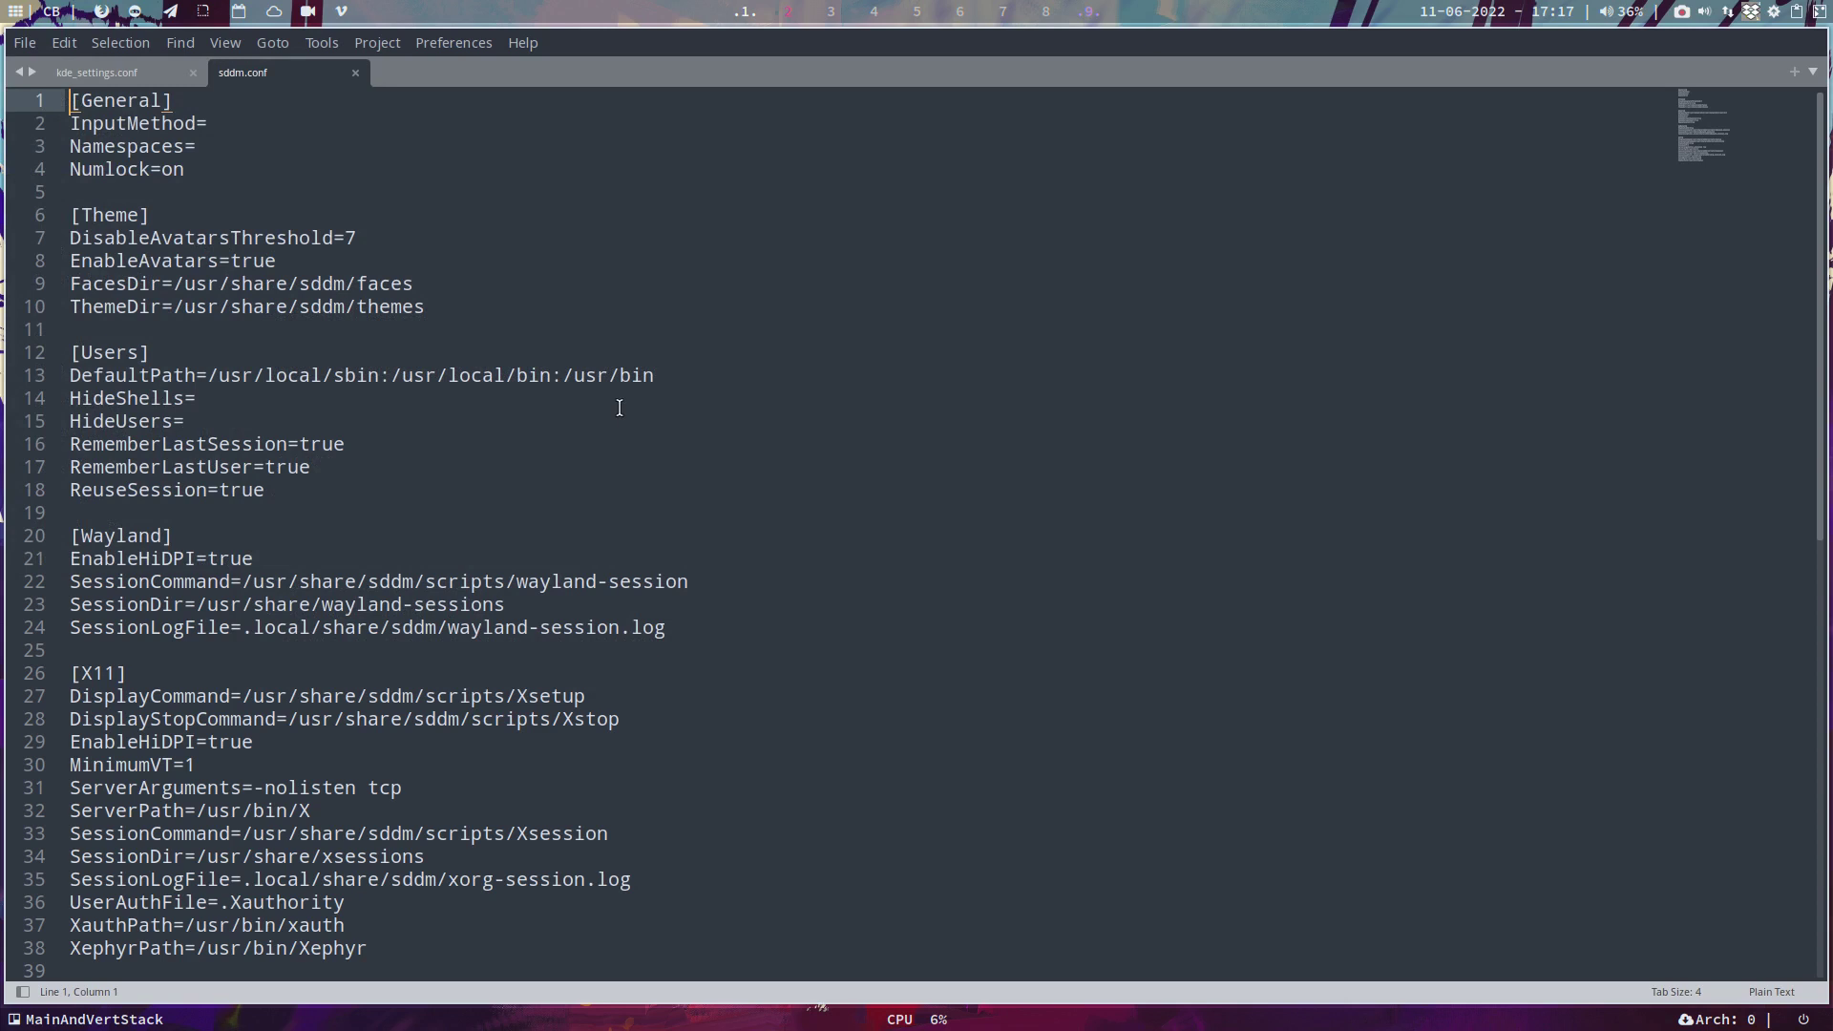
scroll(620, 407, down, 4)
scroll(619, 408, up, 4)
- Quit Sublime Text, run 'rip' in a terminal and highlight the archlinux-tweak-tool-dev-git and arcolinux-system-config-git entries
key(ctrl+q)
key(super+Return)
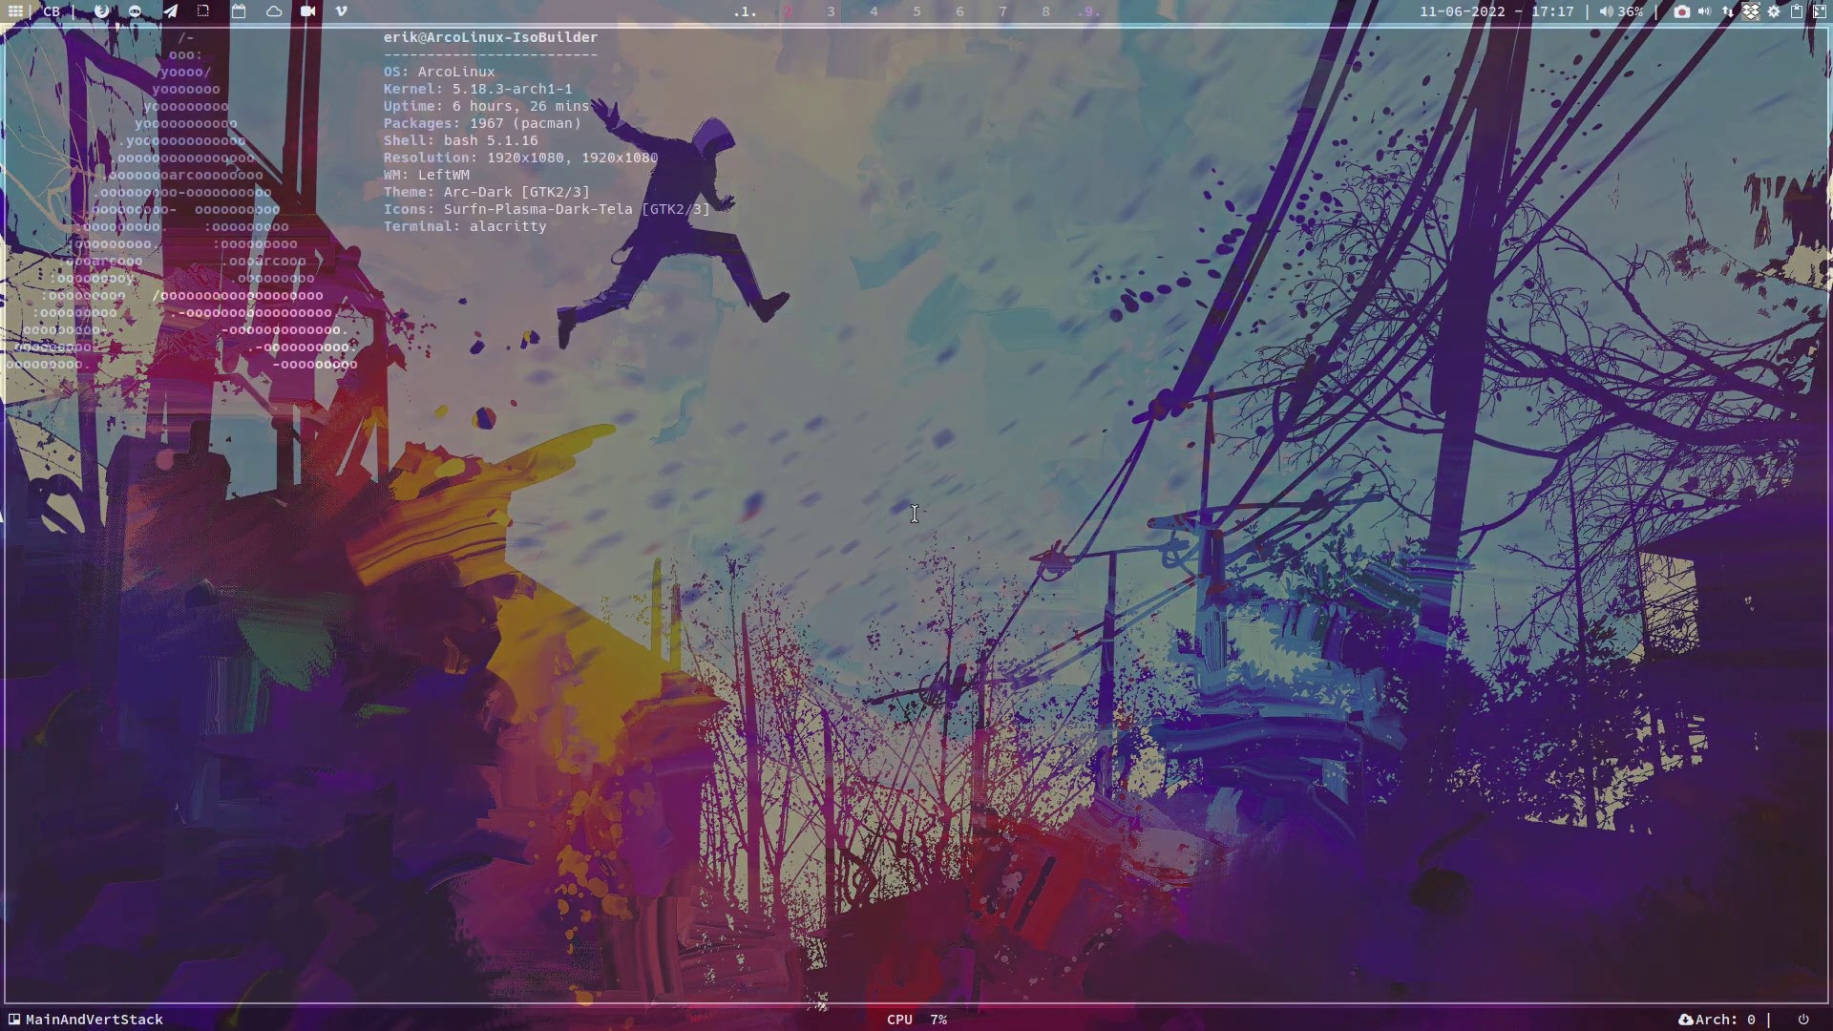
text(rip)
key(Return)
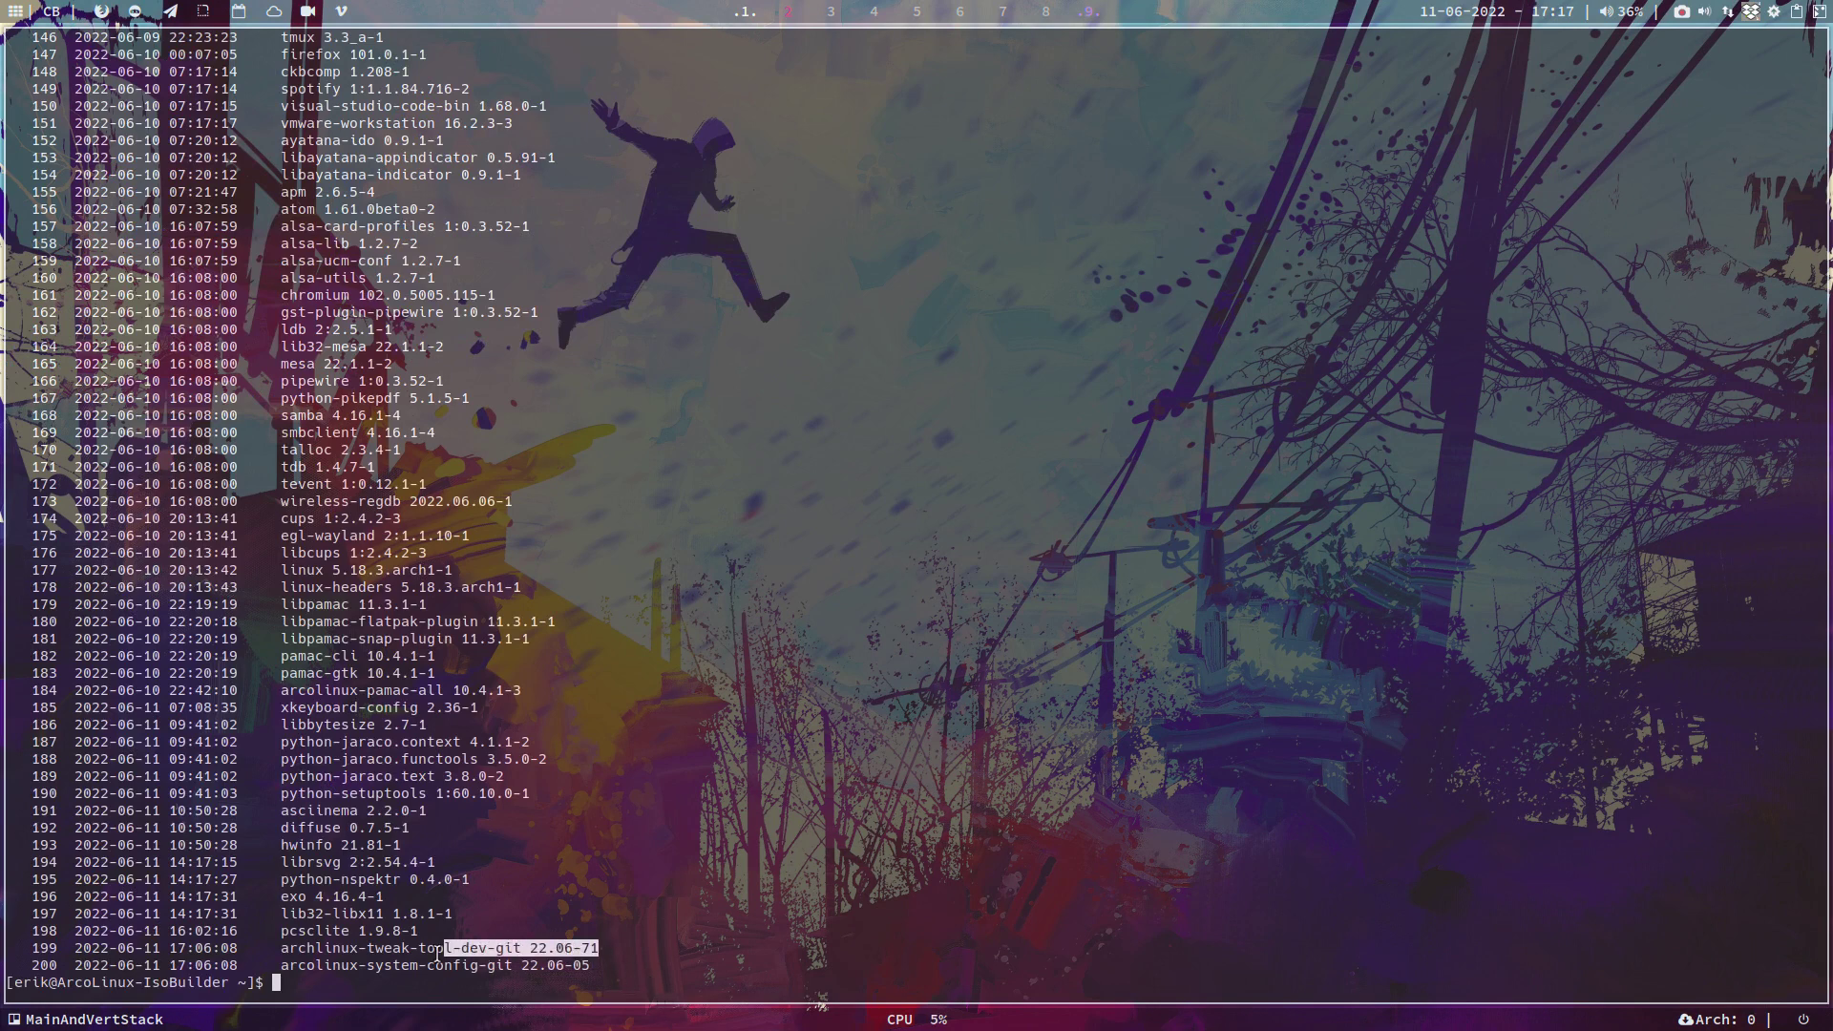
drag(426, 952, 283, 950)
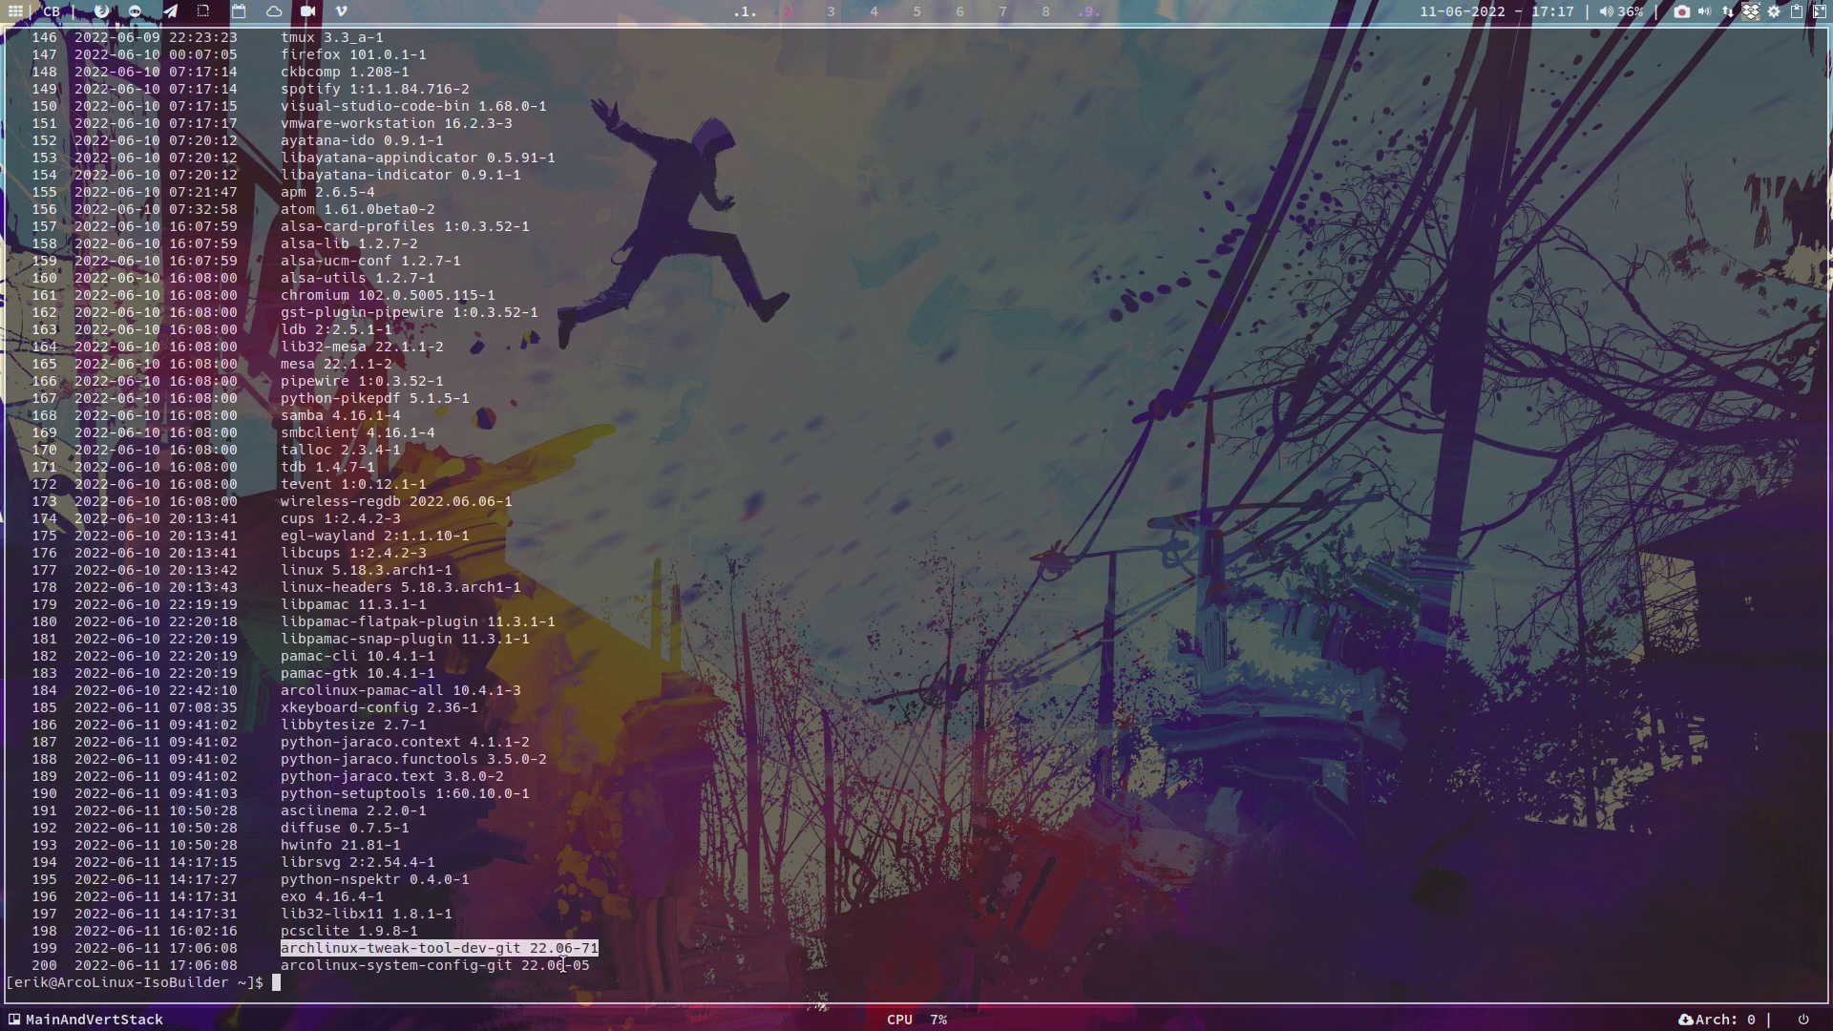
drag(593, 965, 282, 965)
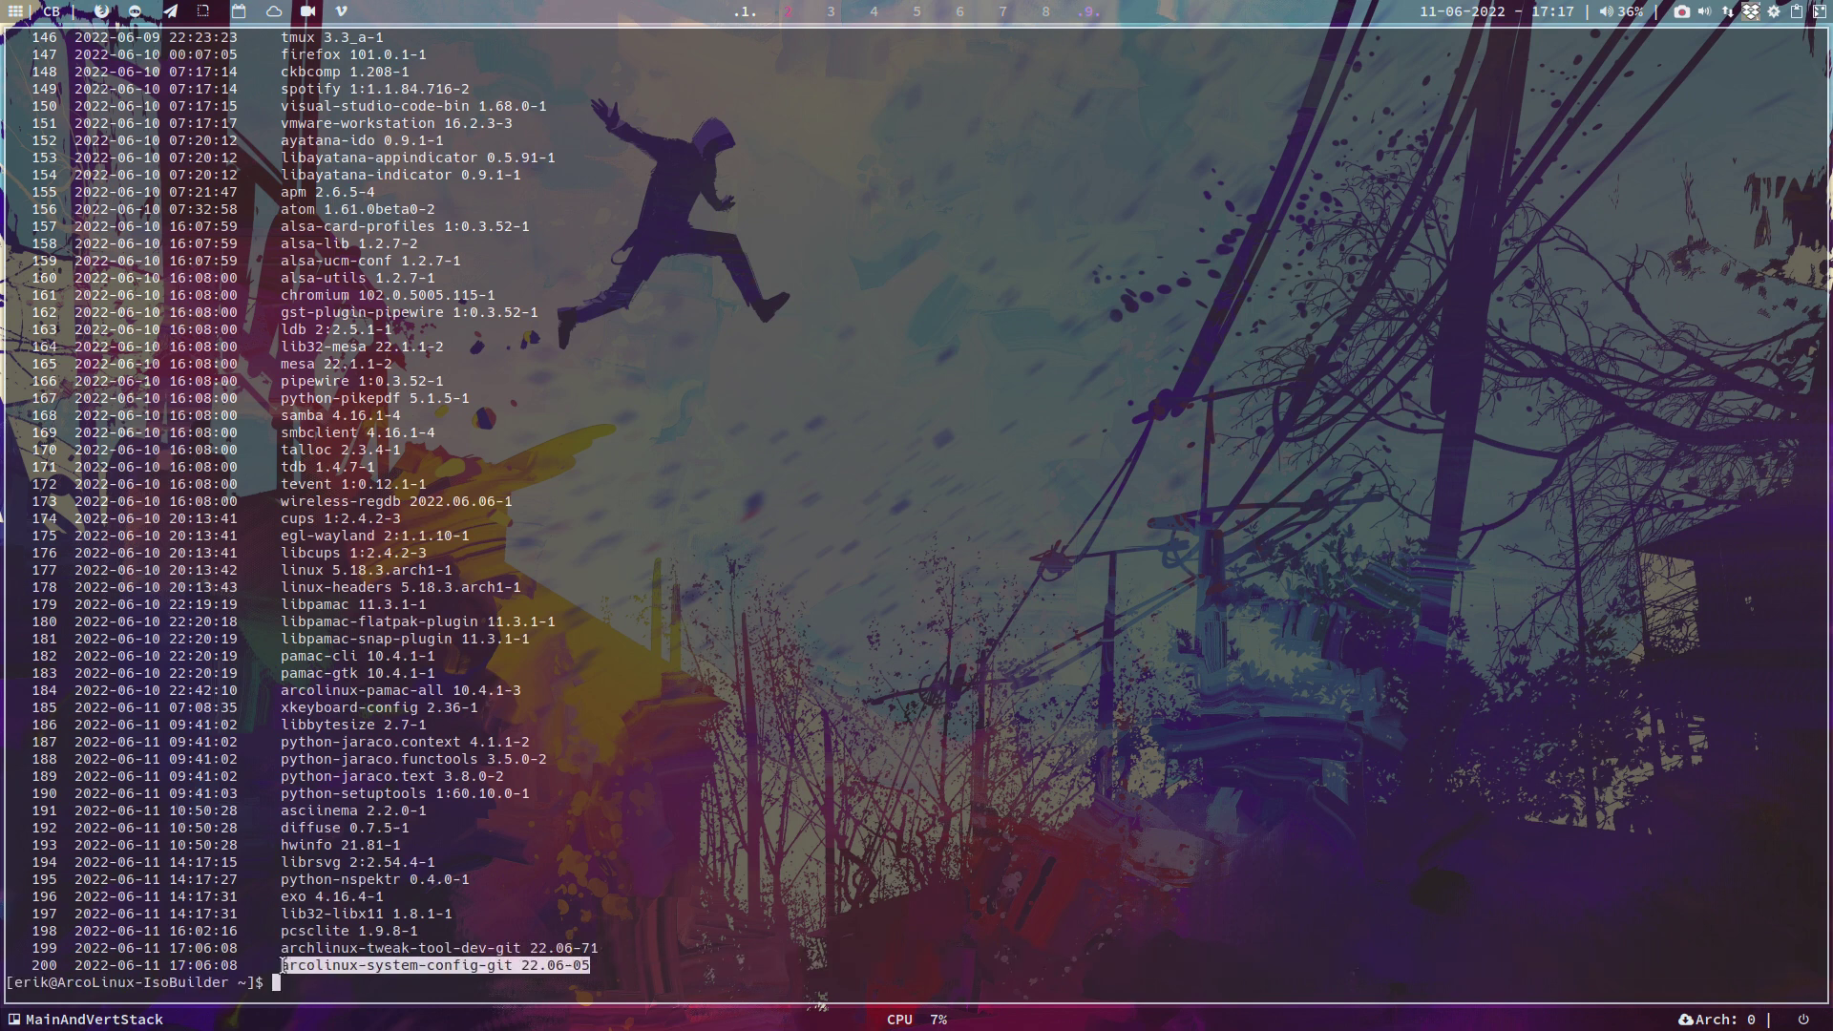
- Run fix-sddm-conf with sudo to reset the SDDM configs, then close the terminal
text(fix)
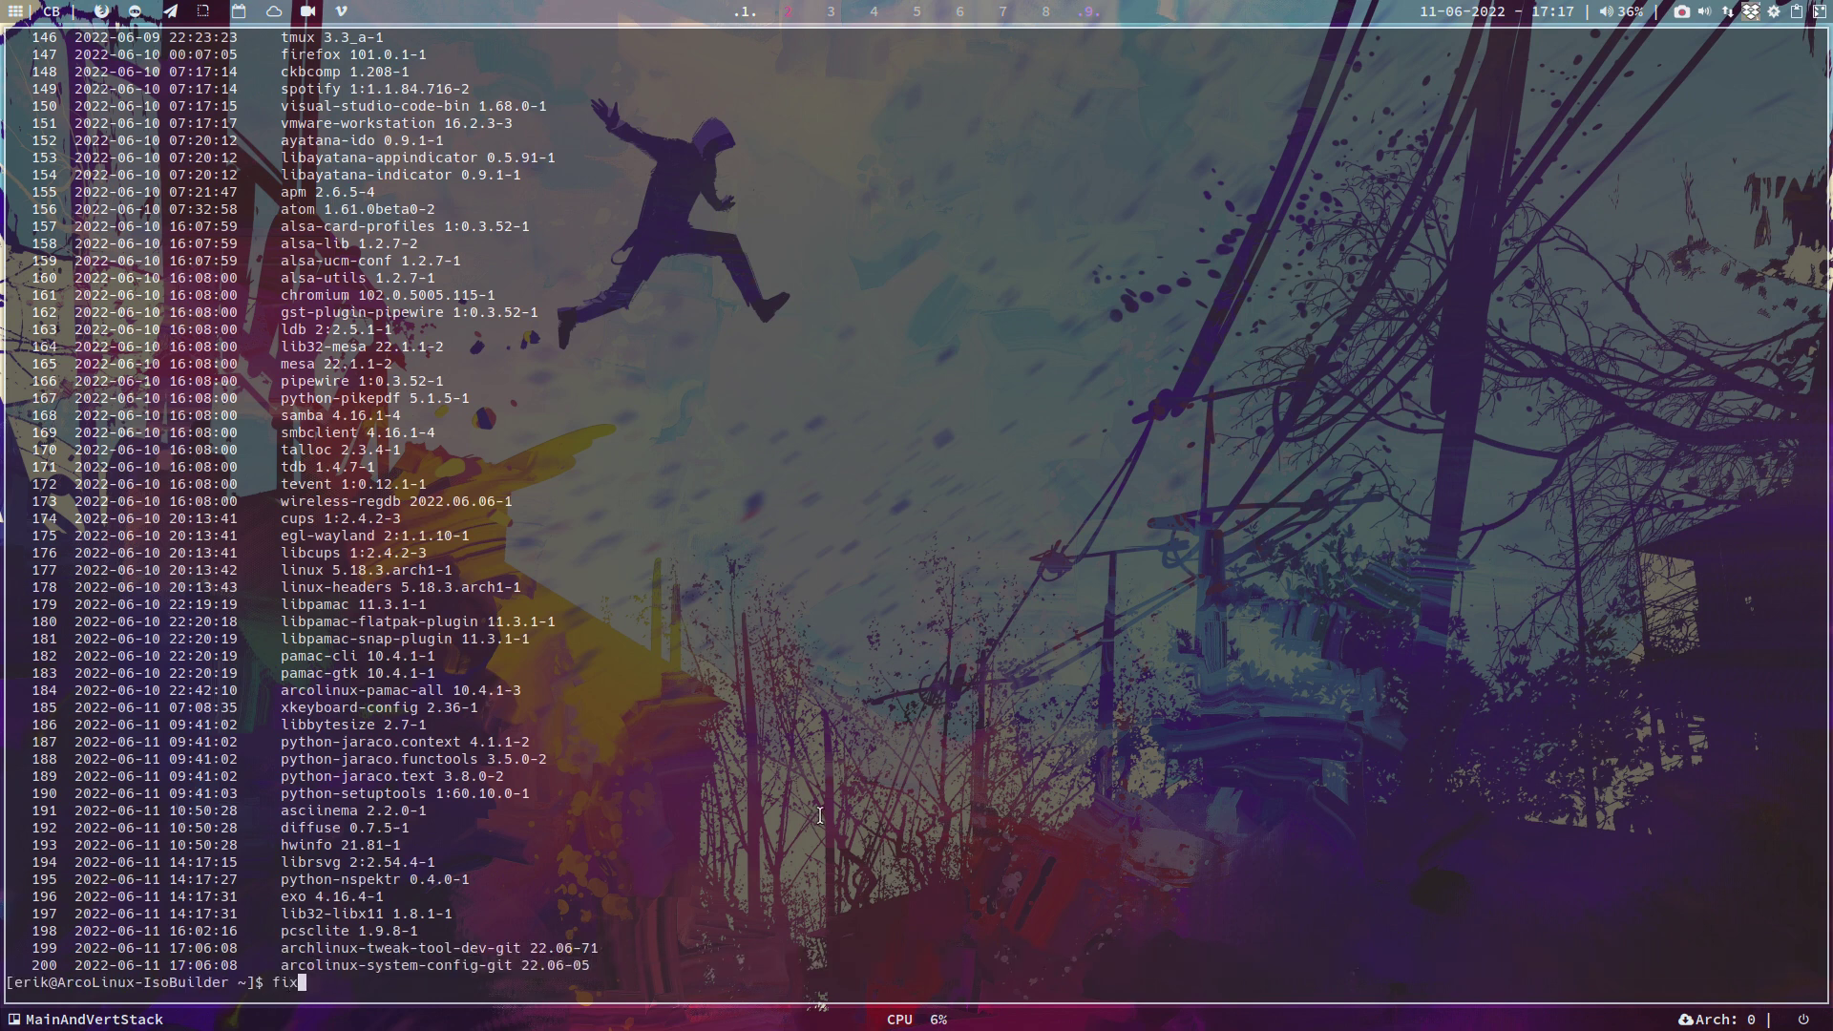
text(-sddm-conf)
key(Return)
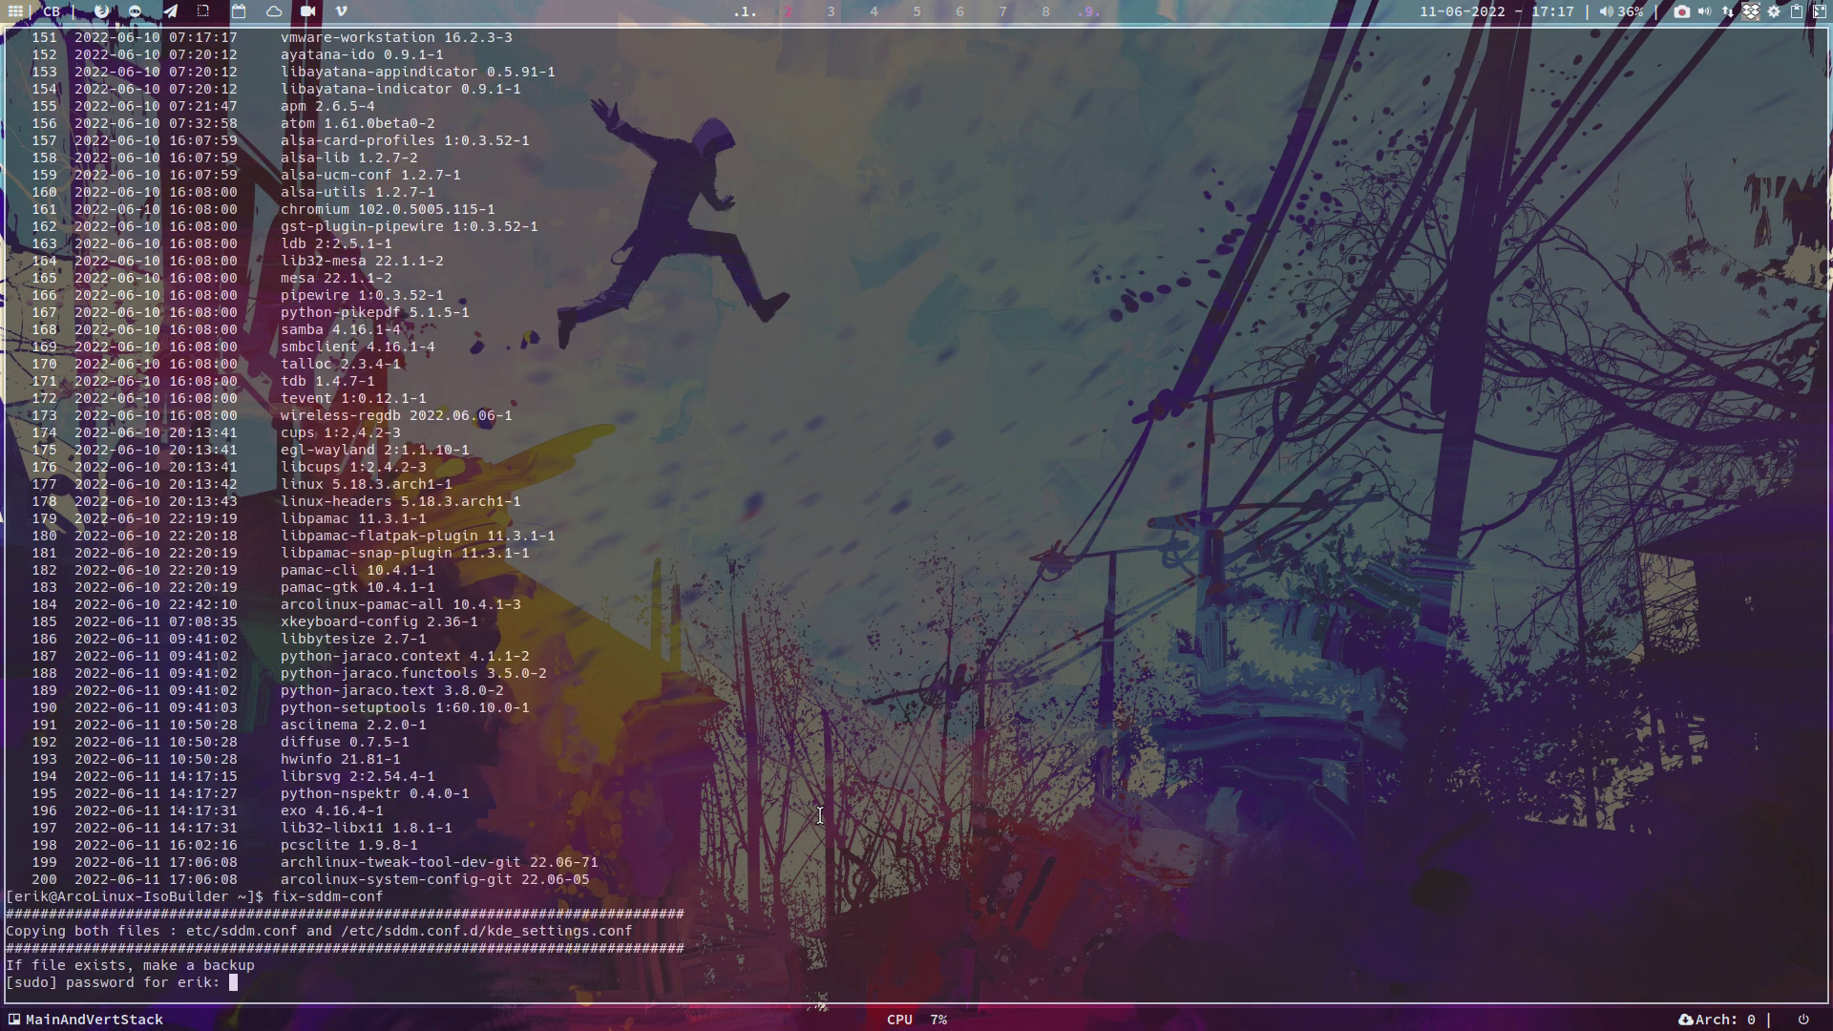
key(Return)
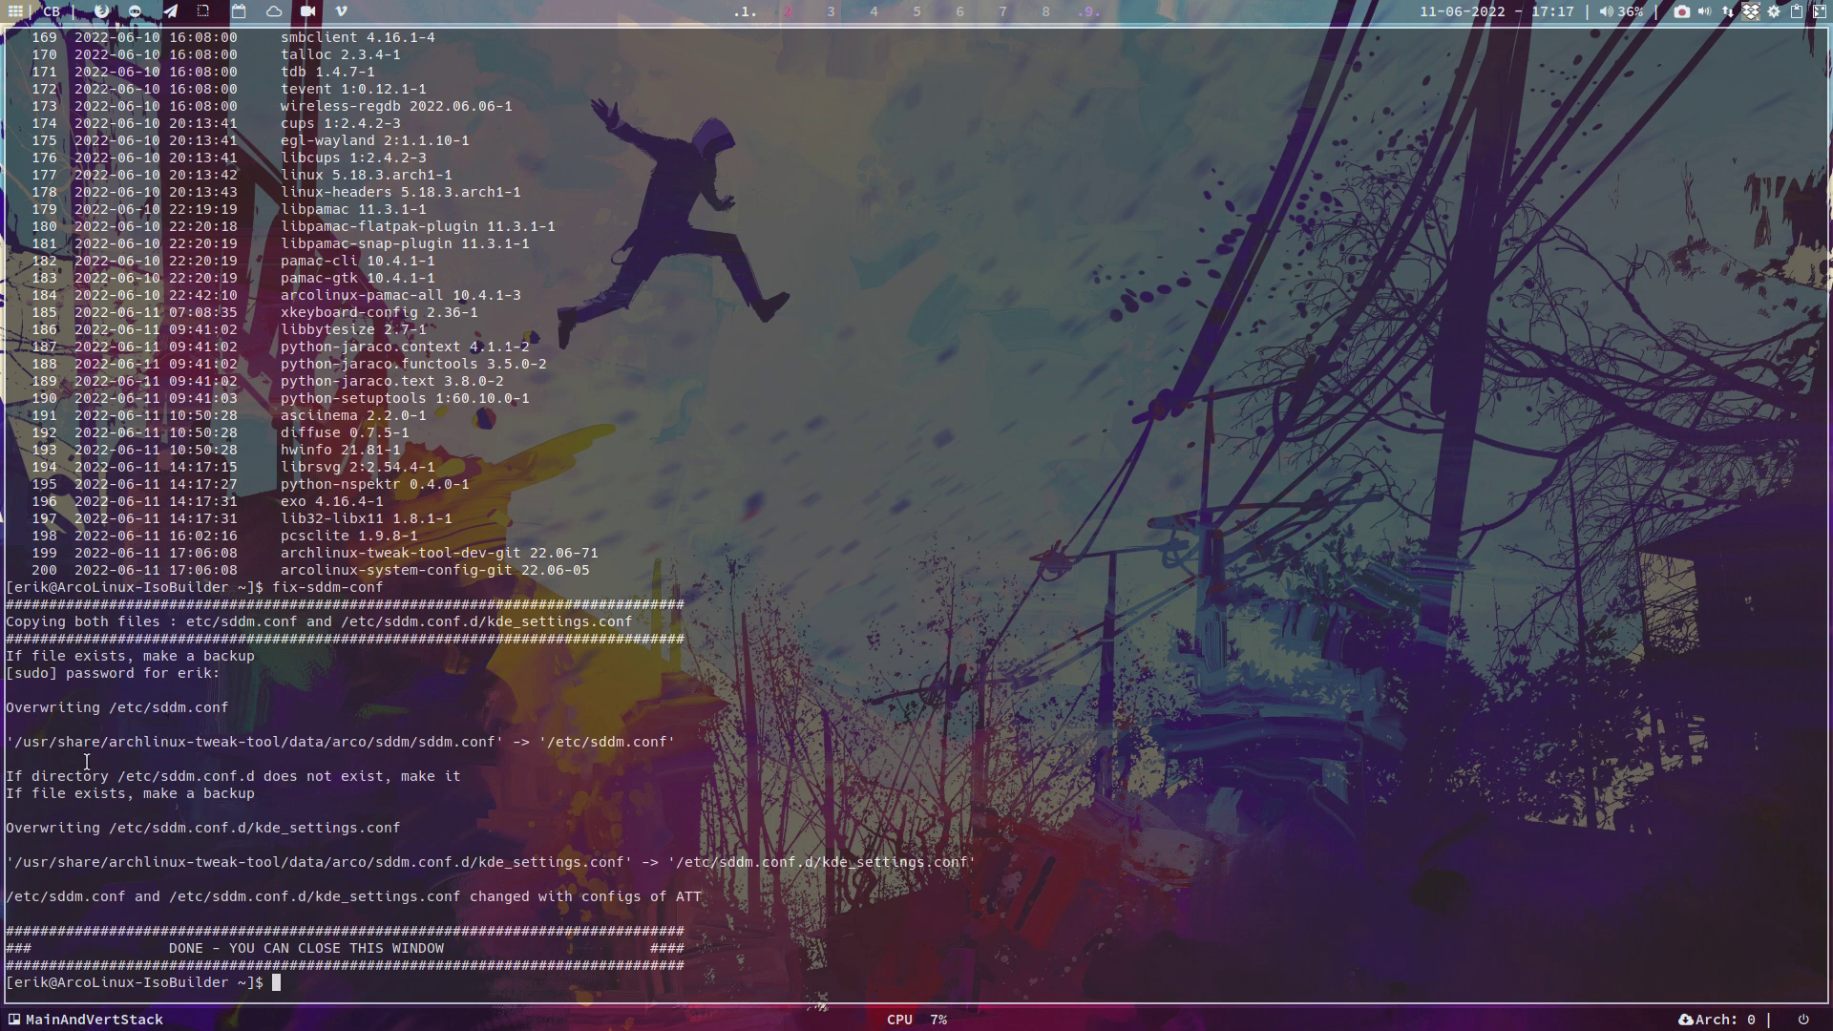
drag(41, 742, 452, 742)
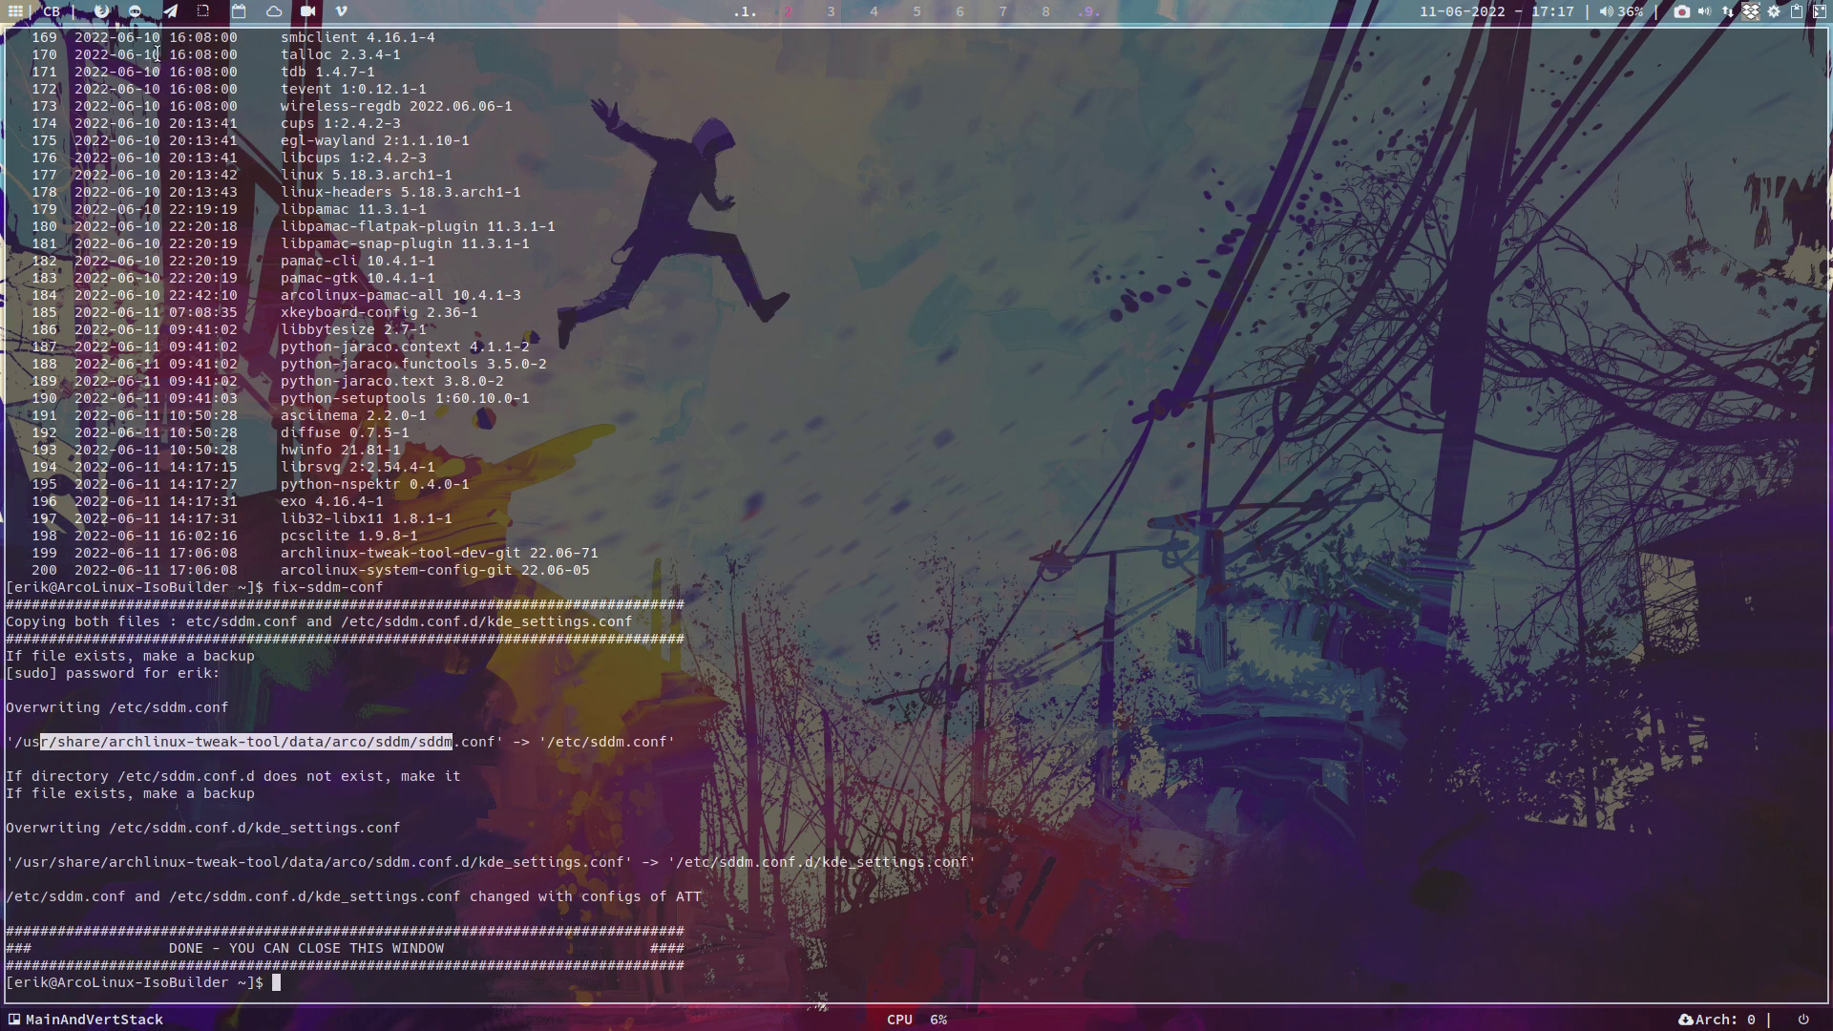
key(super+q)
- Relaunch Sublime Text and view the reset kde_settings.conf with its commented-out Session line
key(super+d)
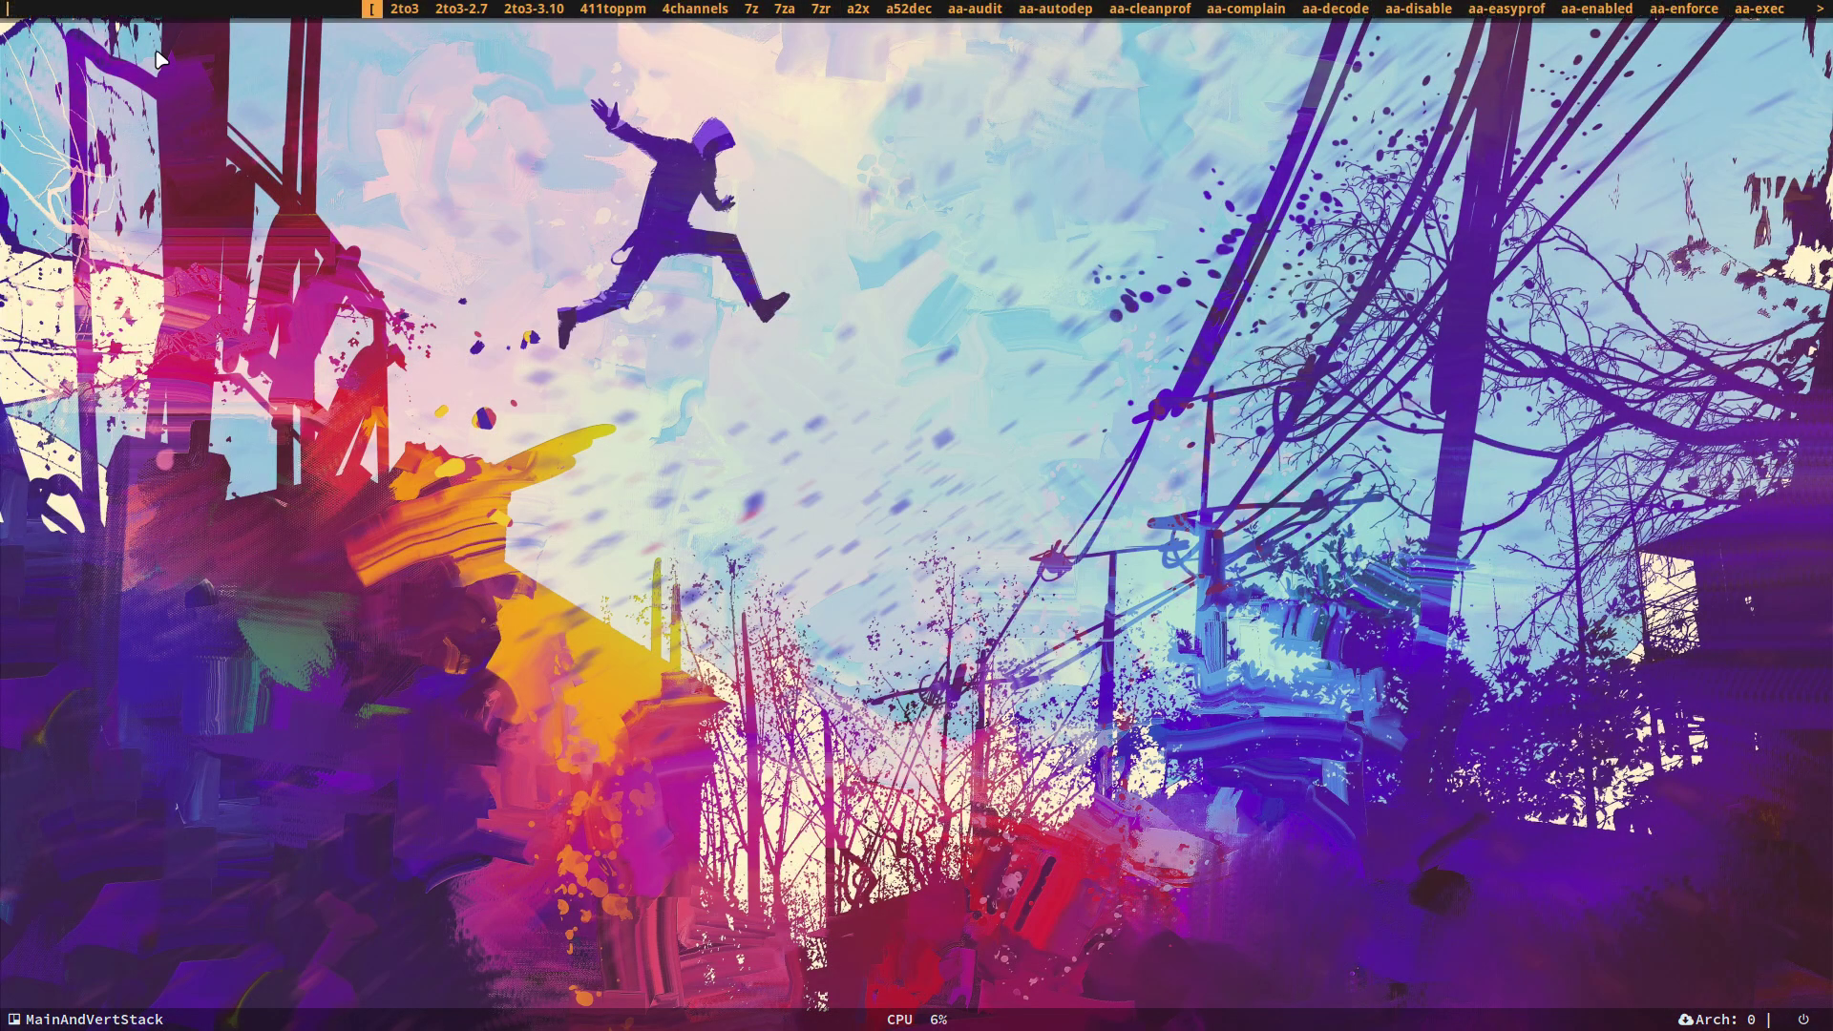
text(subl)
key(Return)
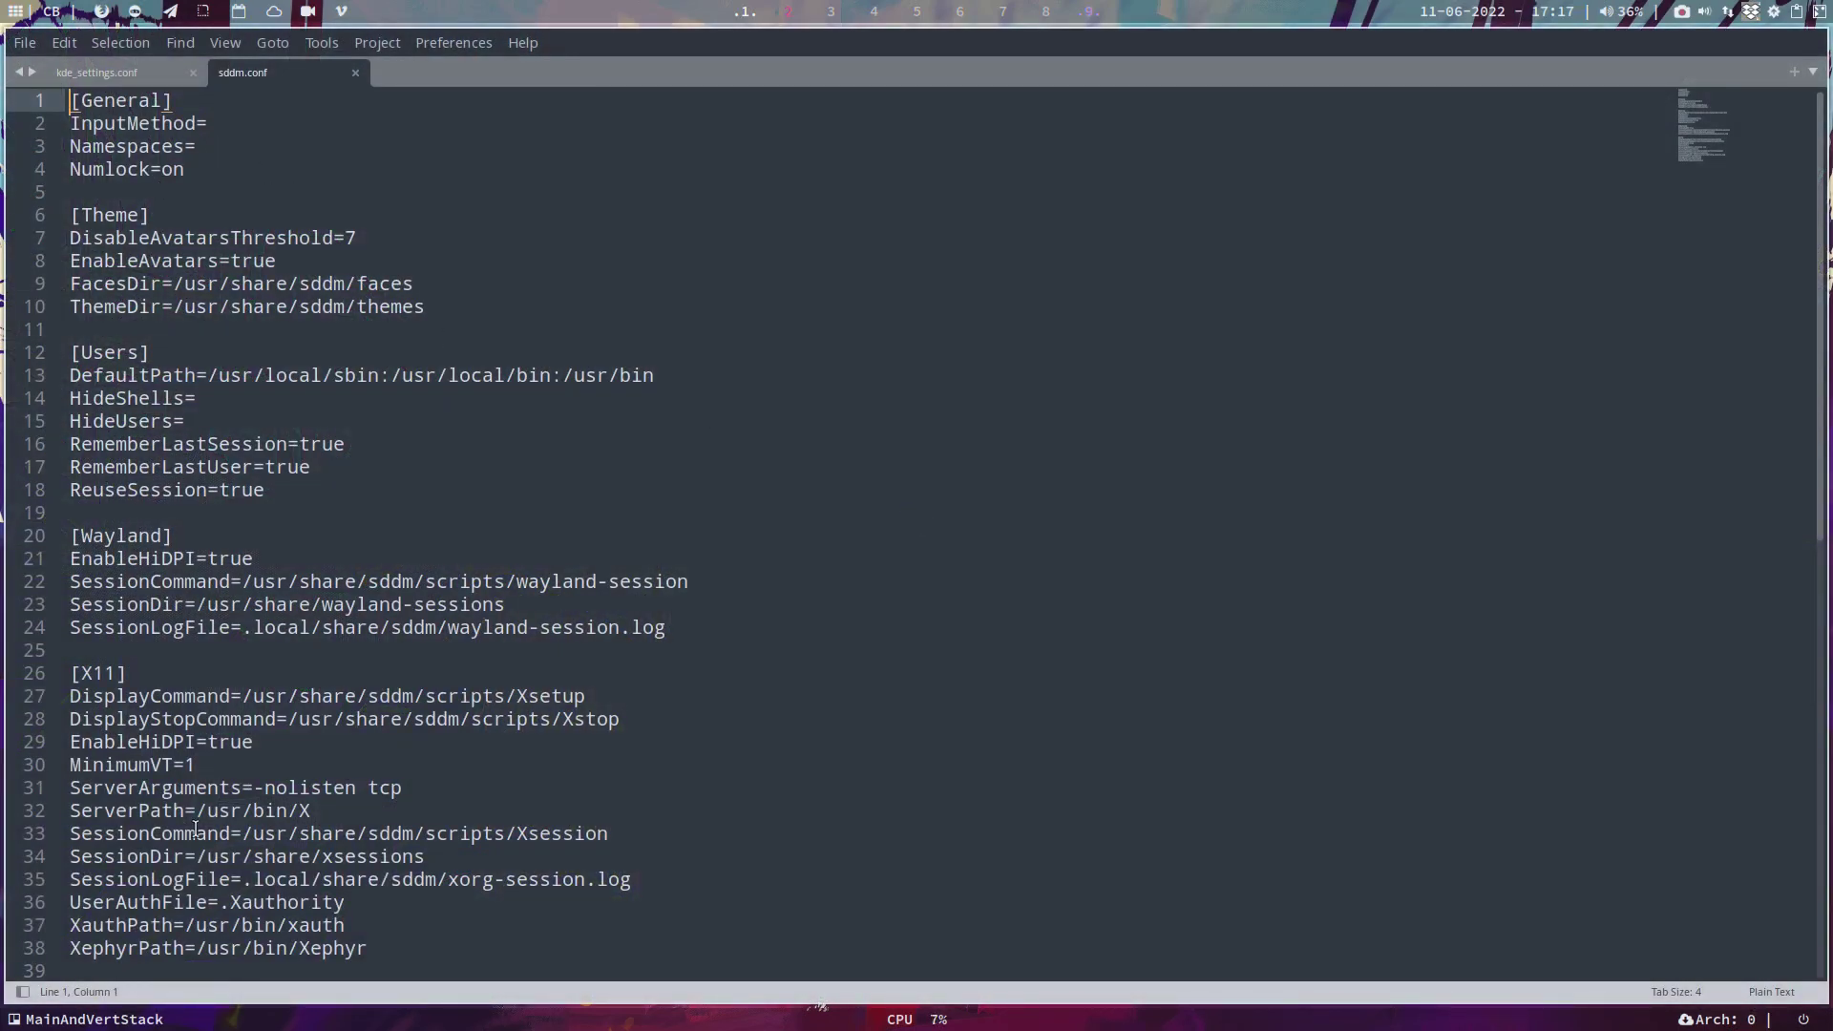
click(123, 76)
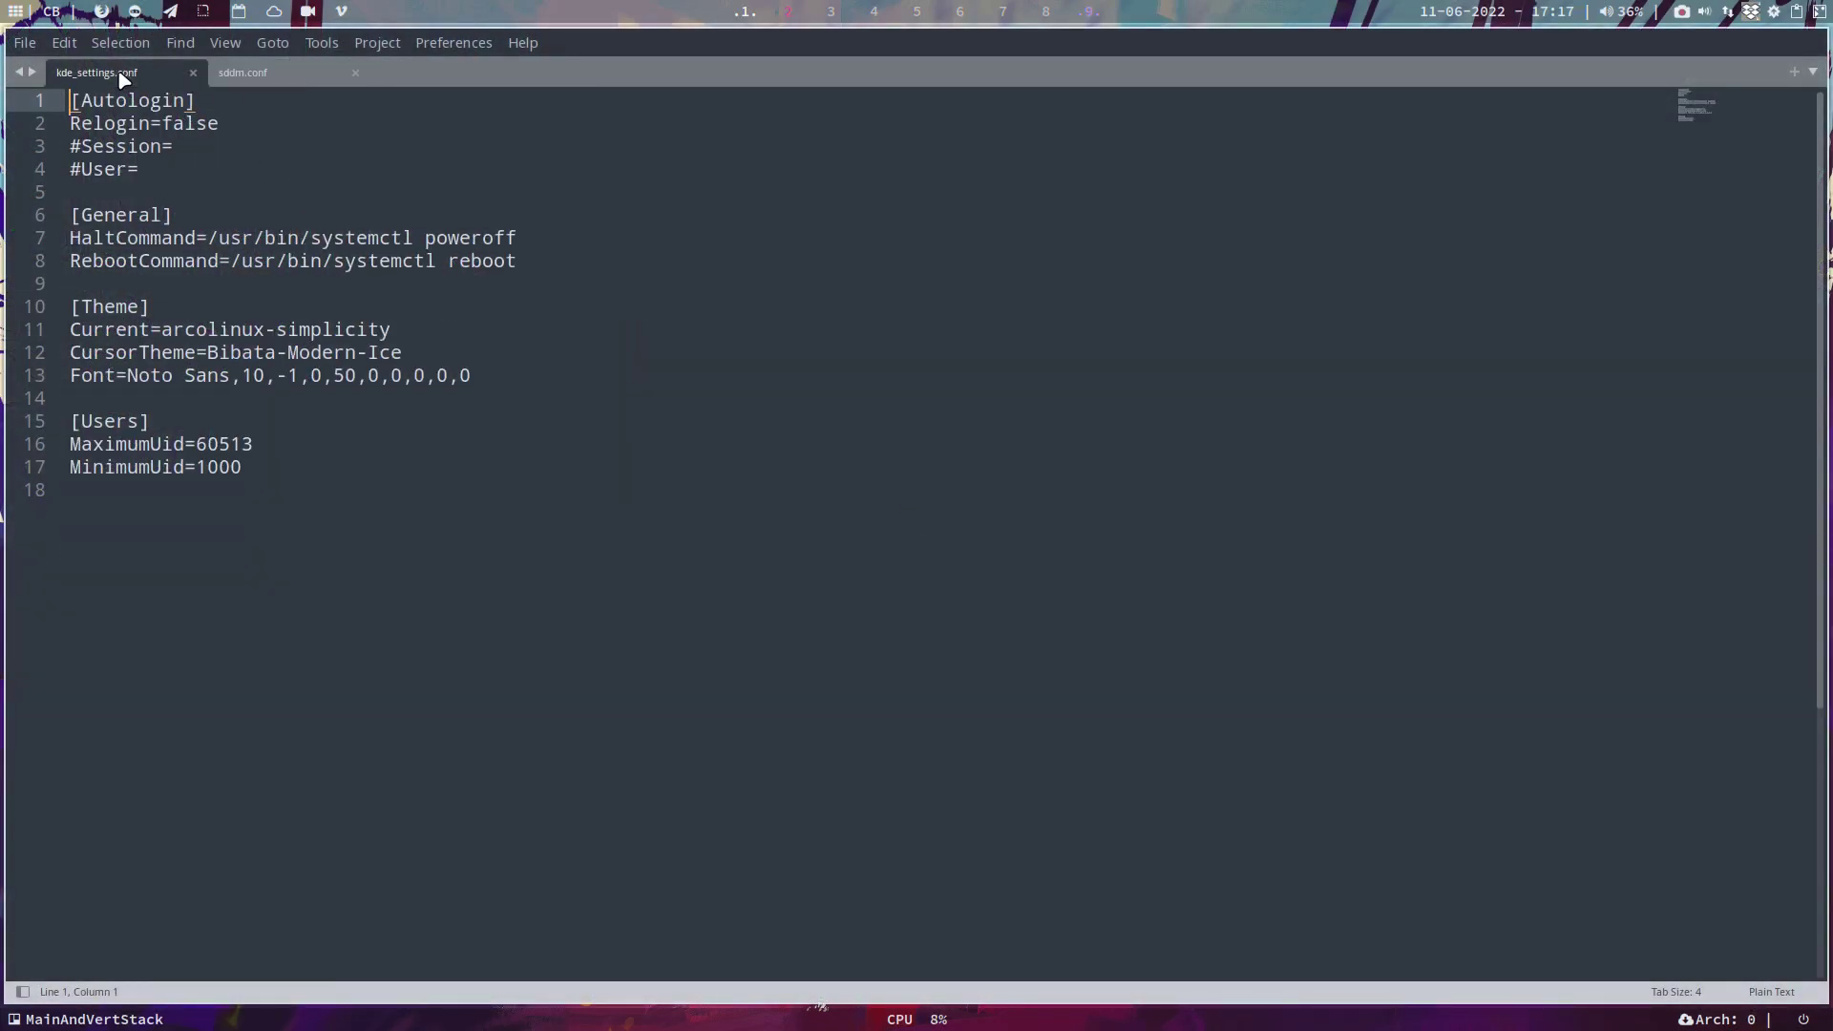
click(82, 146)
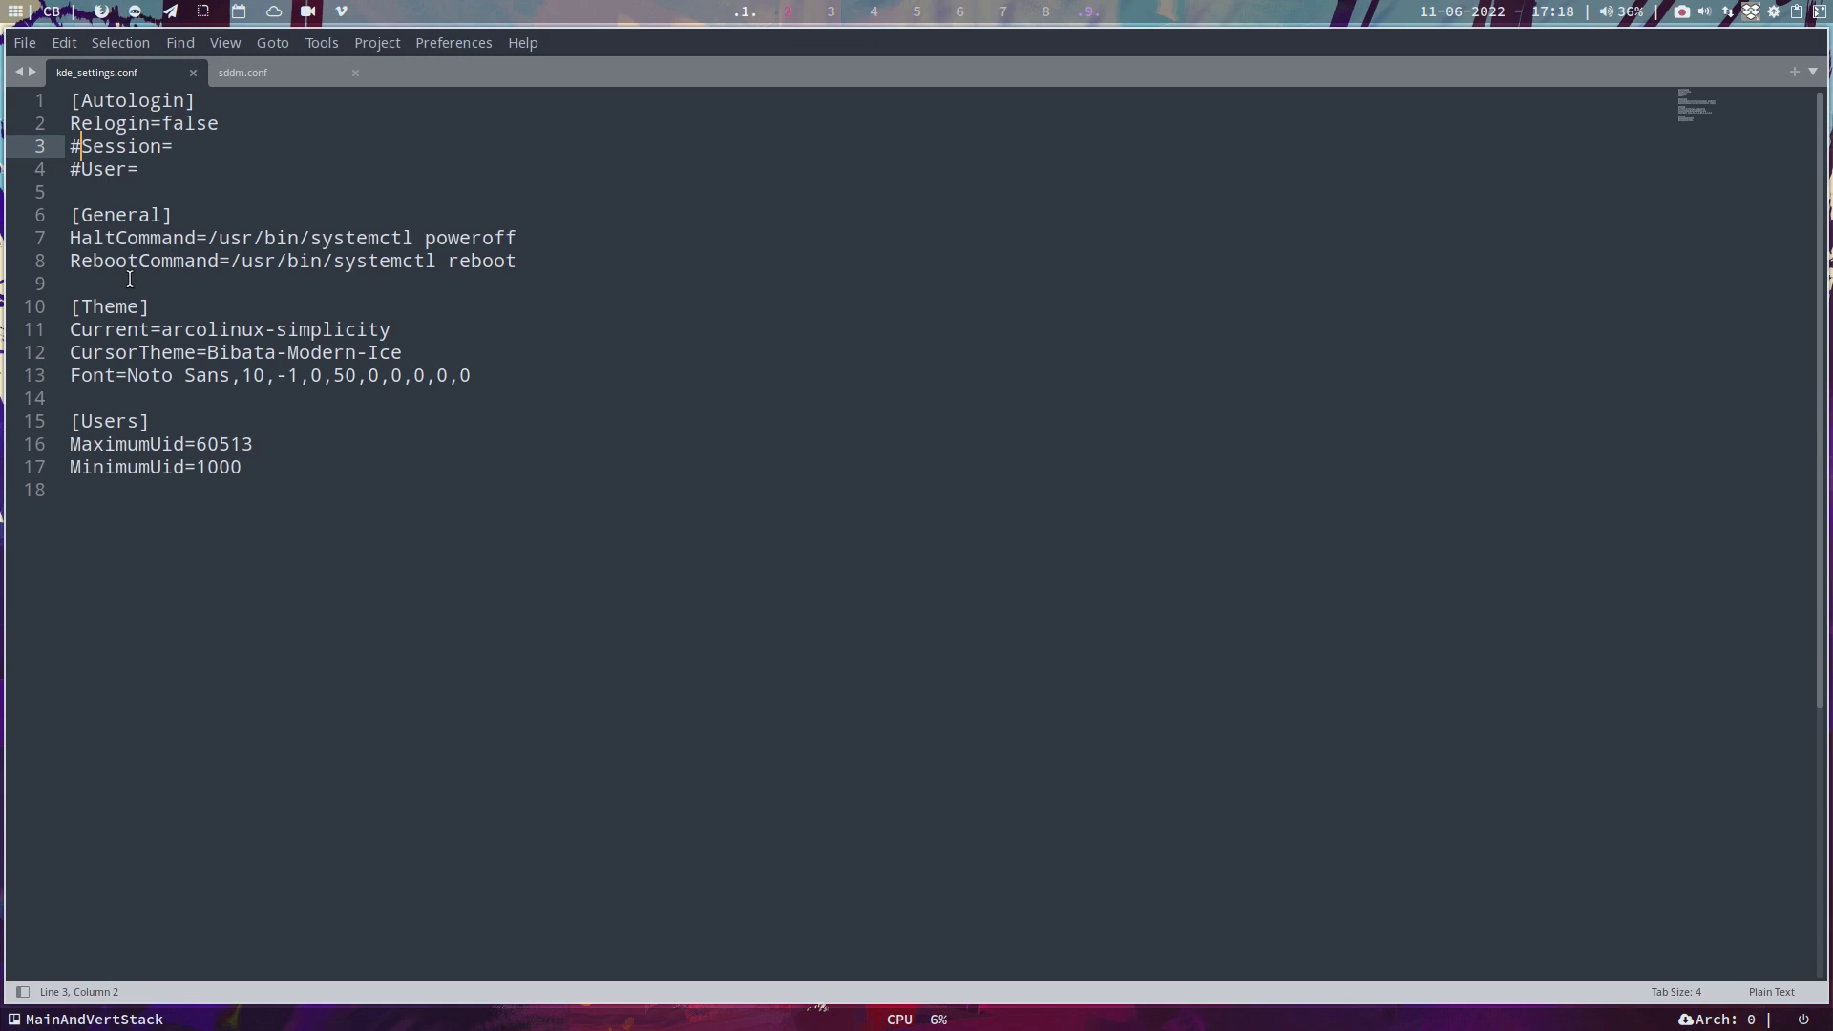
- Re-enable autologin, keep leftwm session and arcolinux-simplicity theme, apply, and return to workspace 1
scroll(741, 14, down, 1)
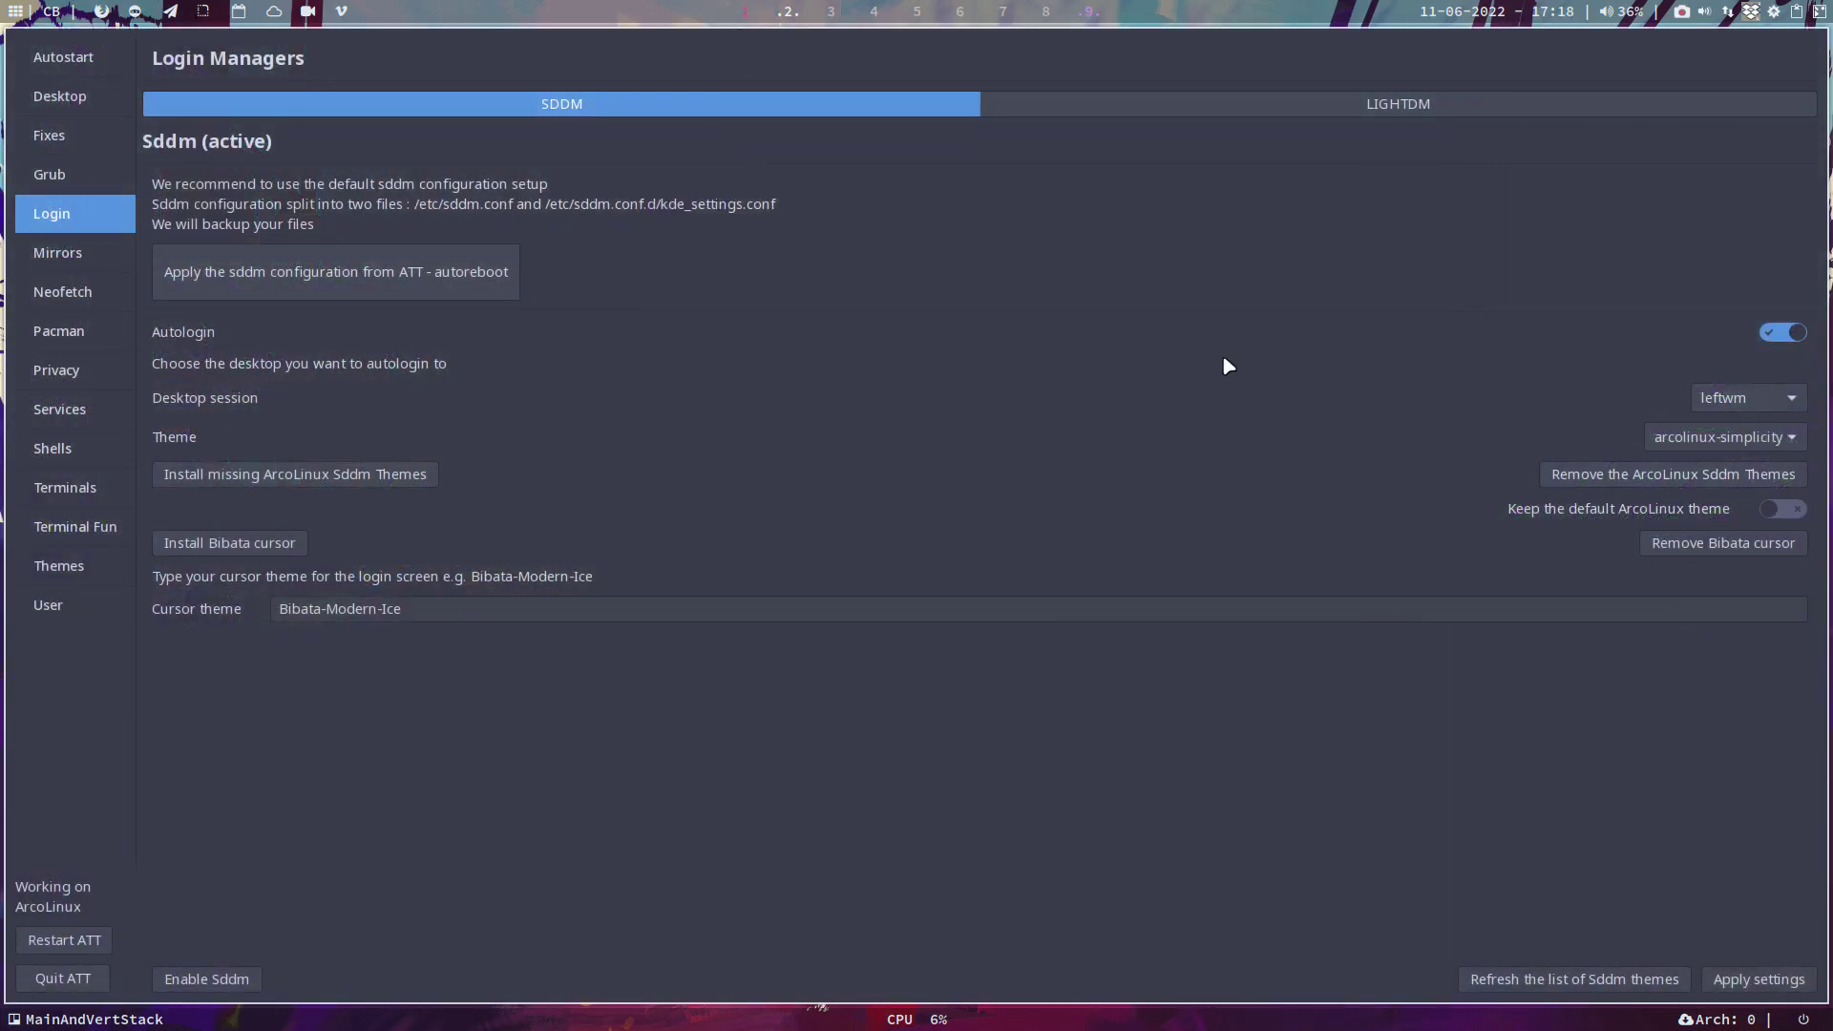
click(1782, 333)
click(1781, 334)
click(1736, 404)
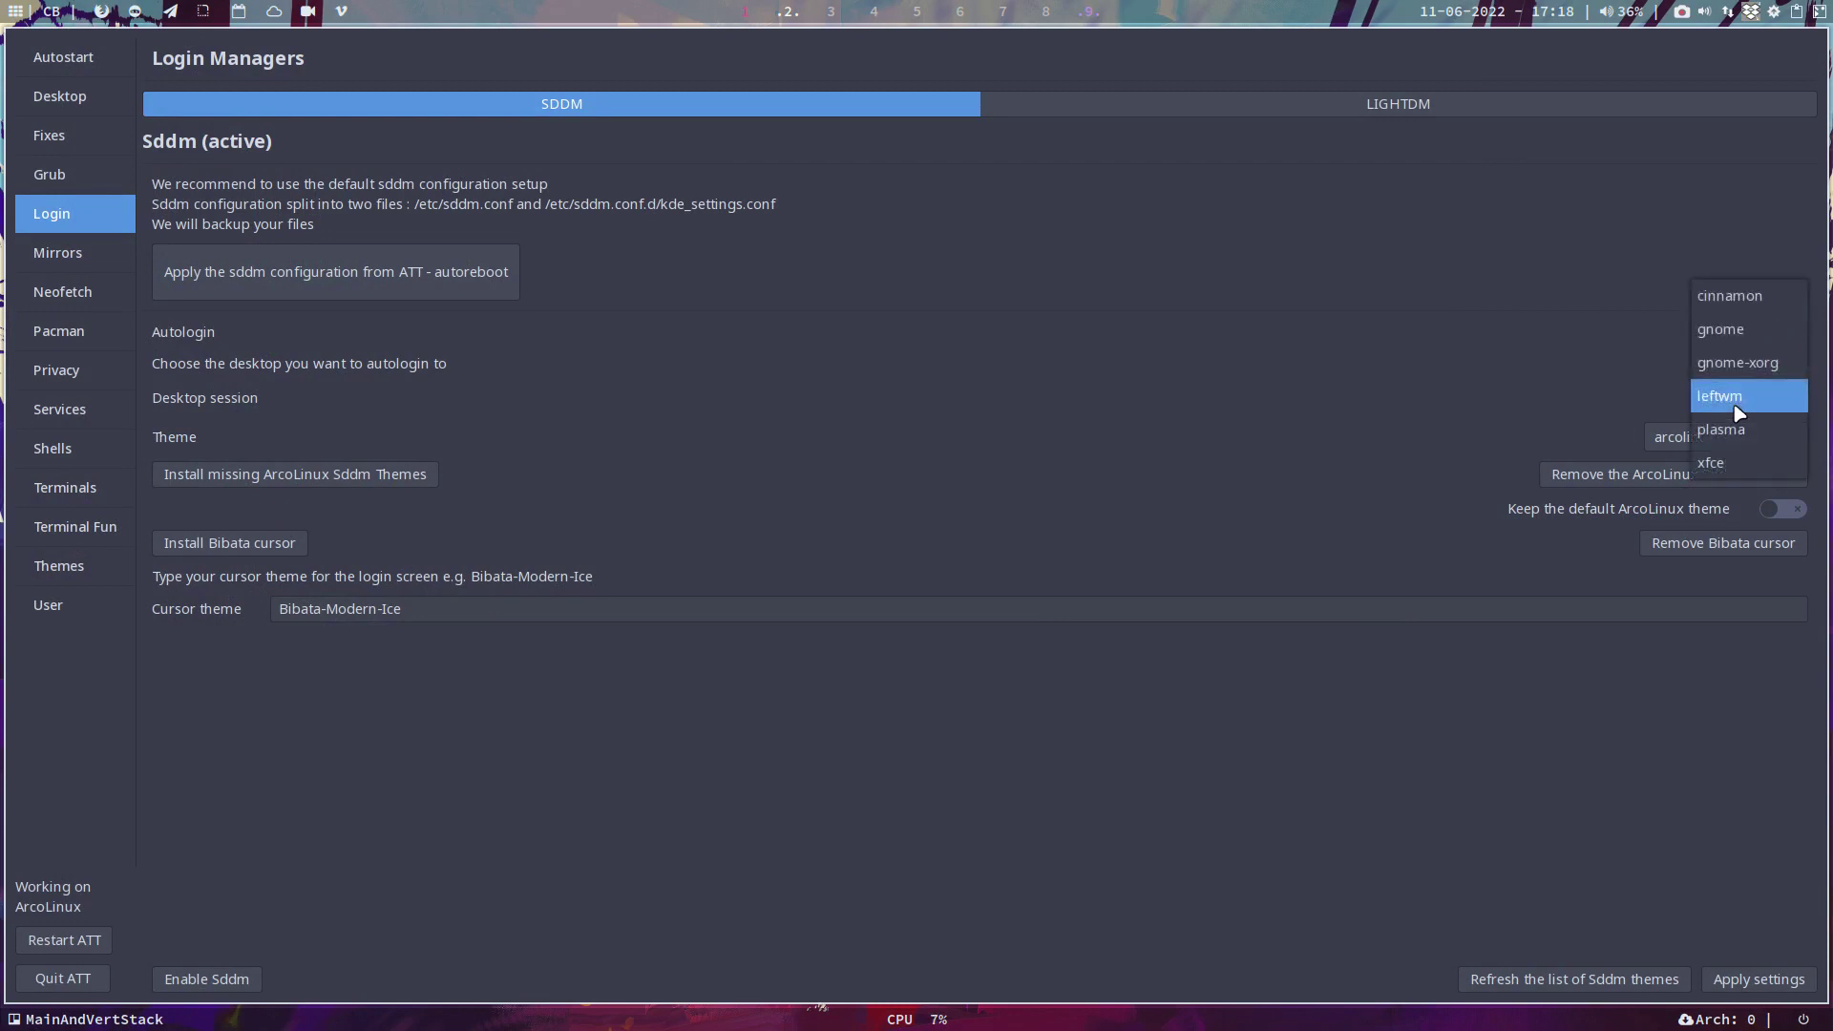
click(1737, 411)
click(1738, 436)
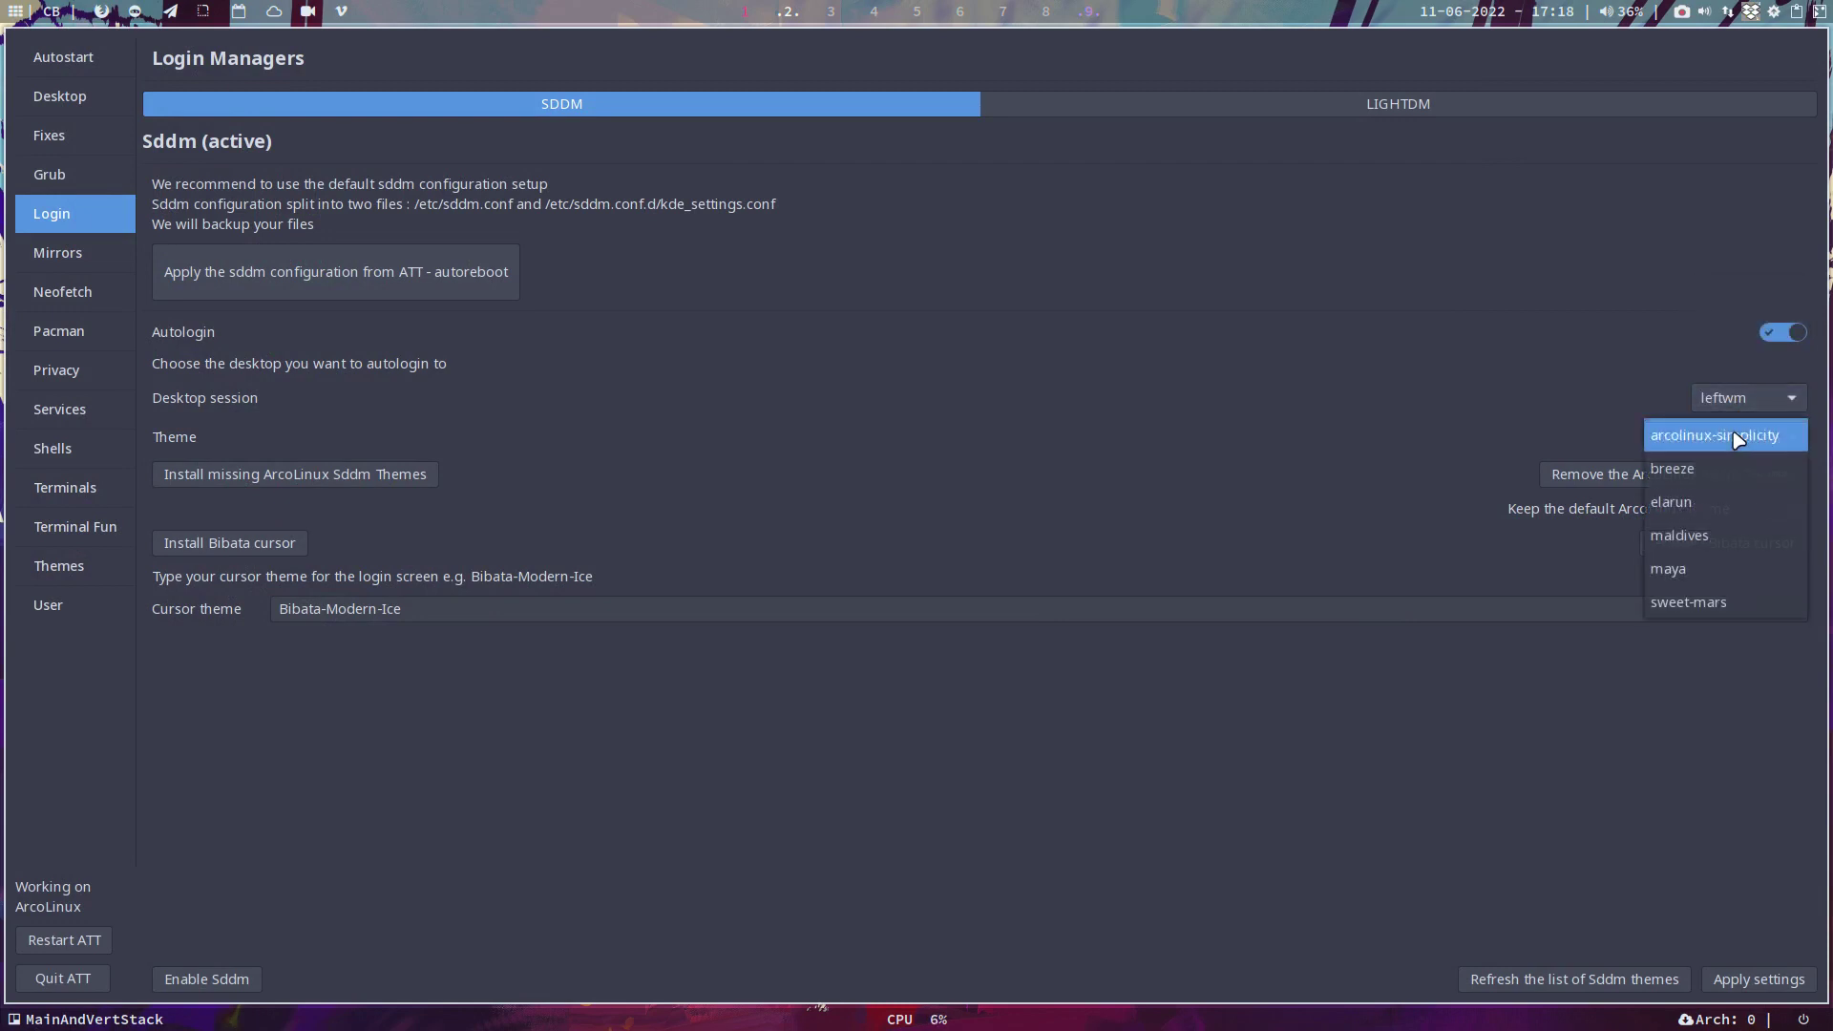
click(1737, 436)
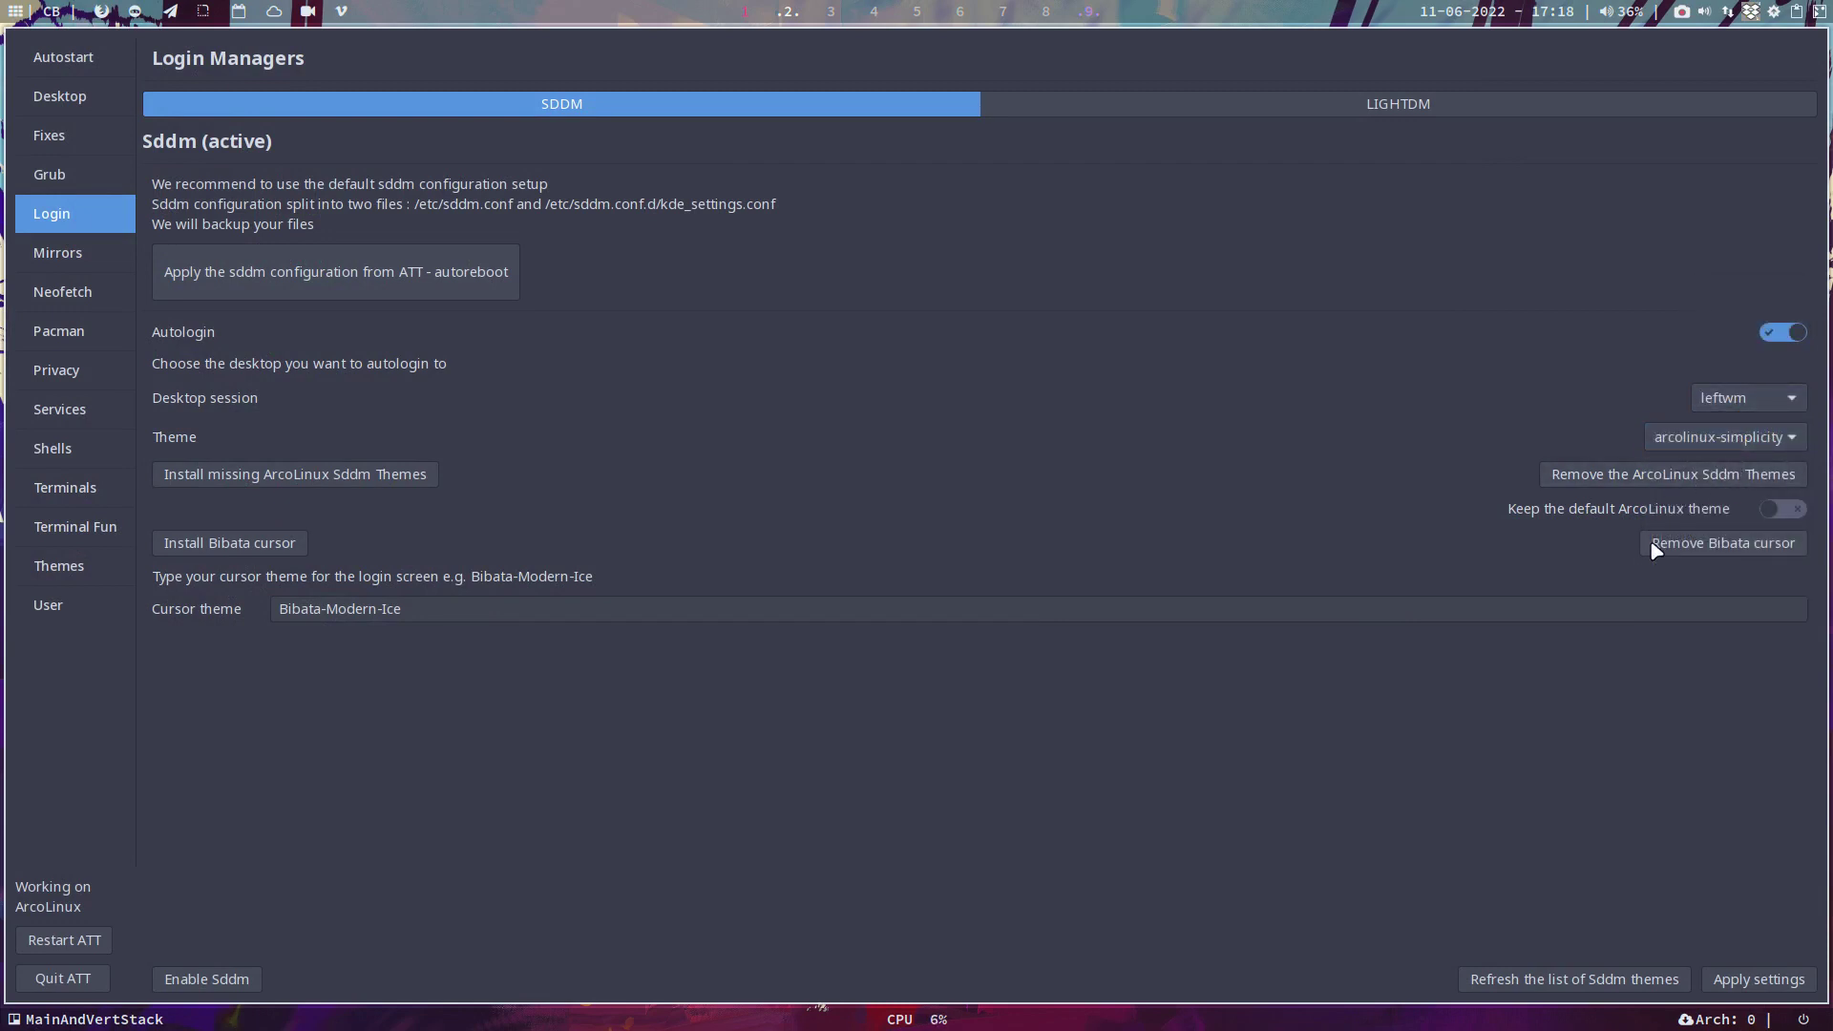
click(1756, 979)
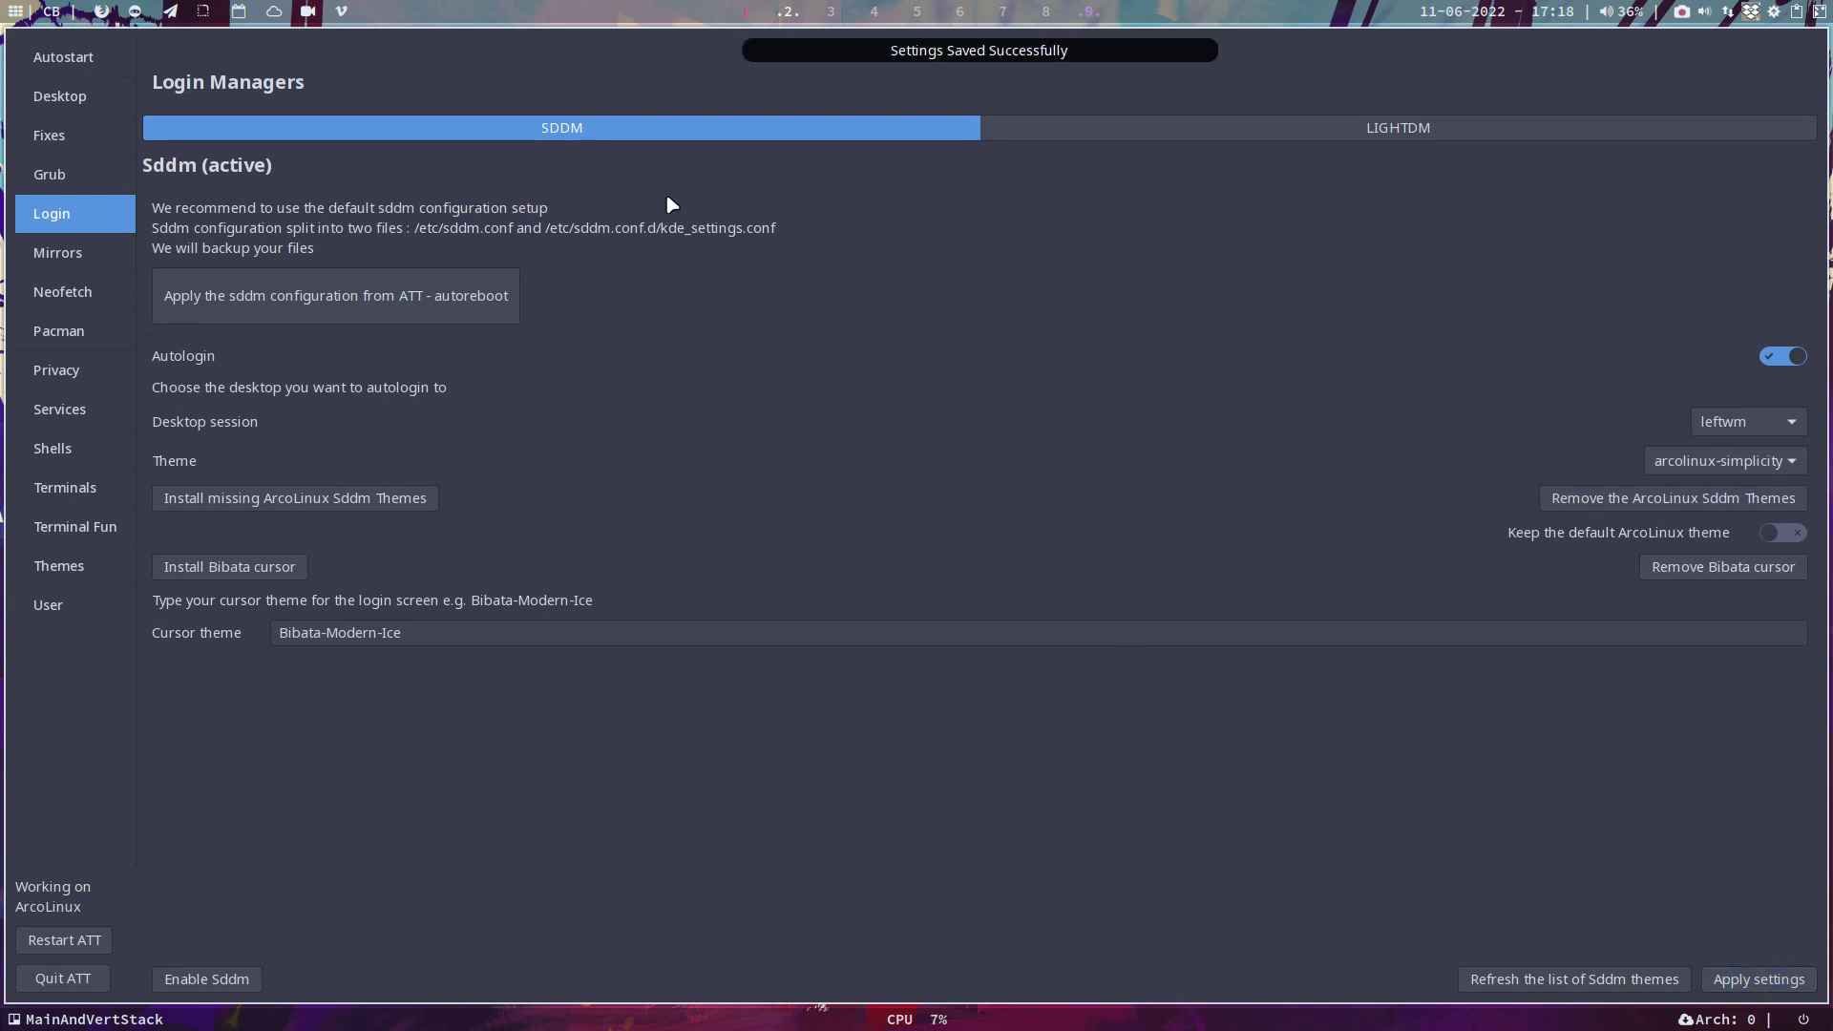
click(748, 12)
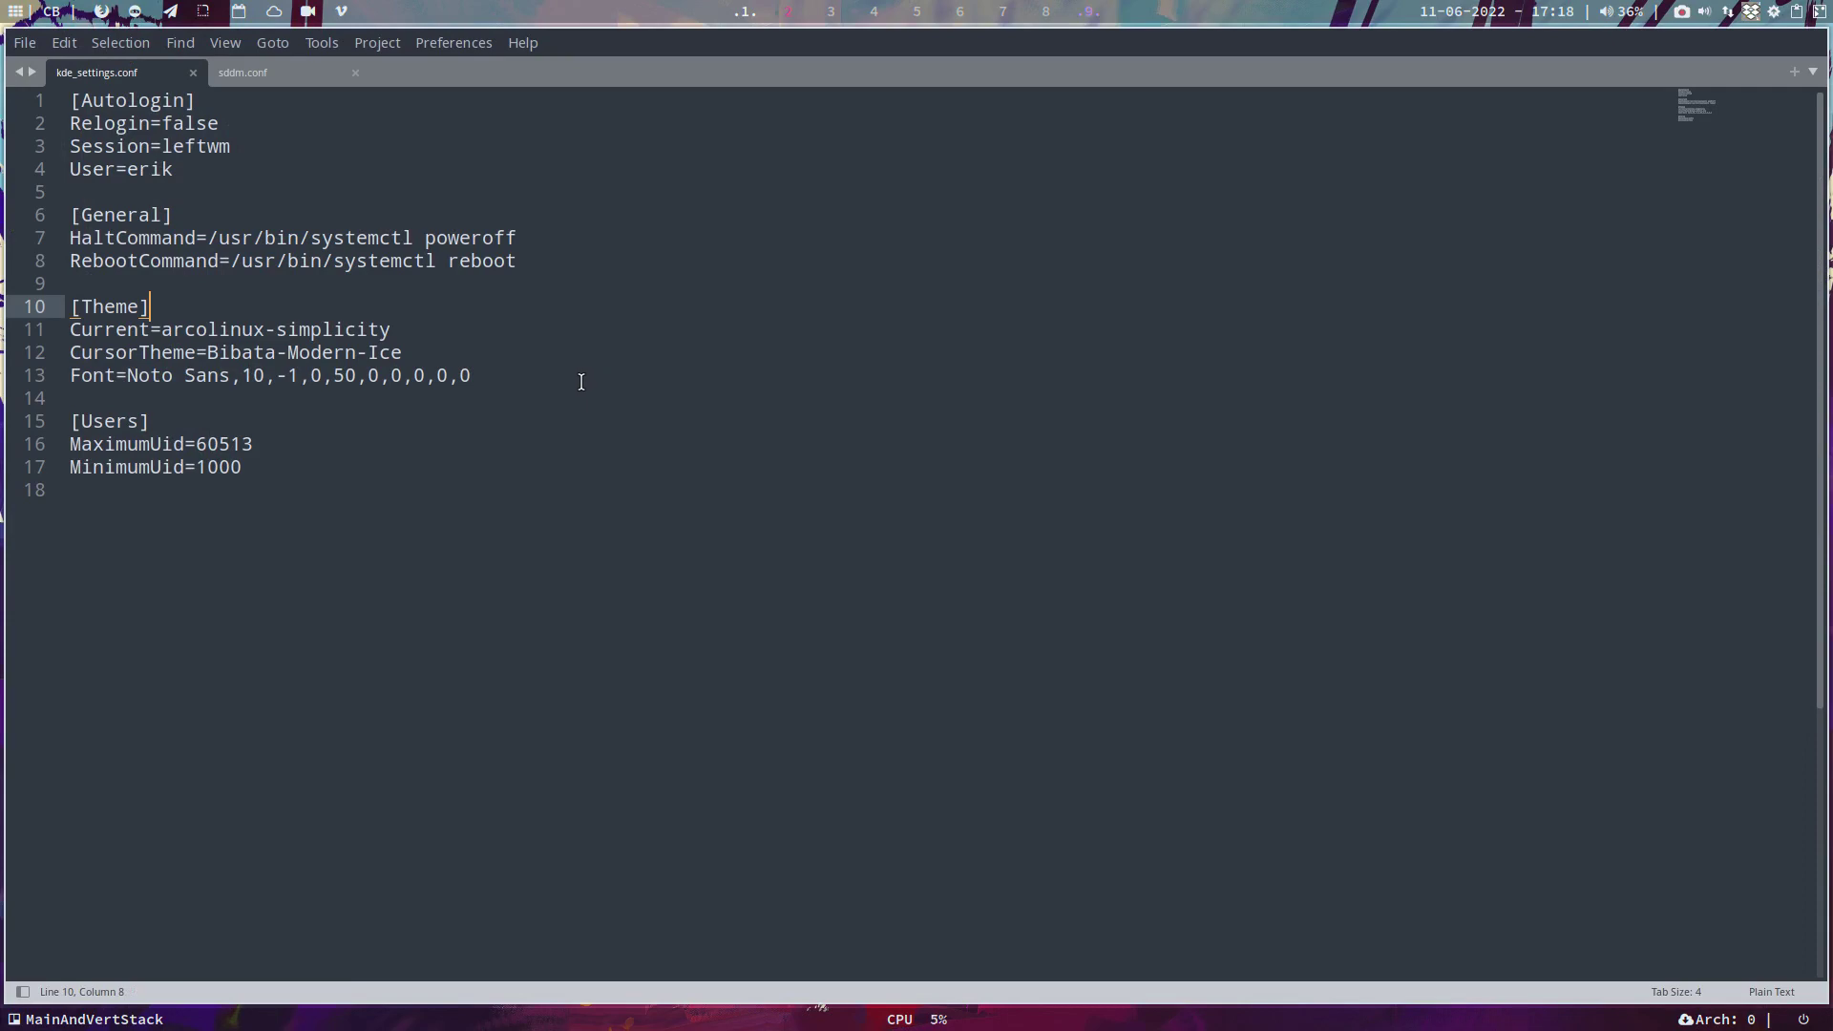
click(789, 12)
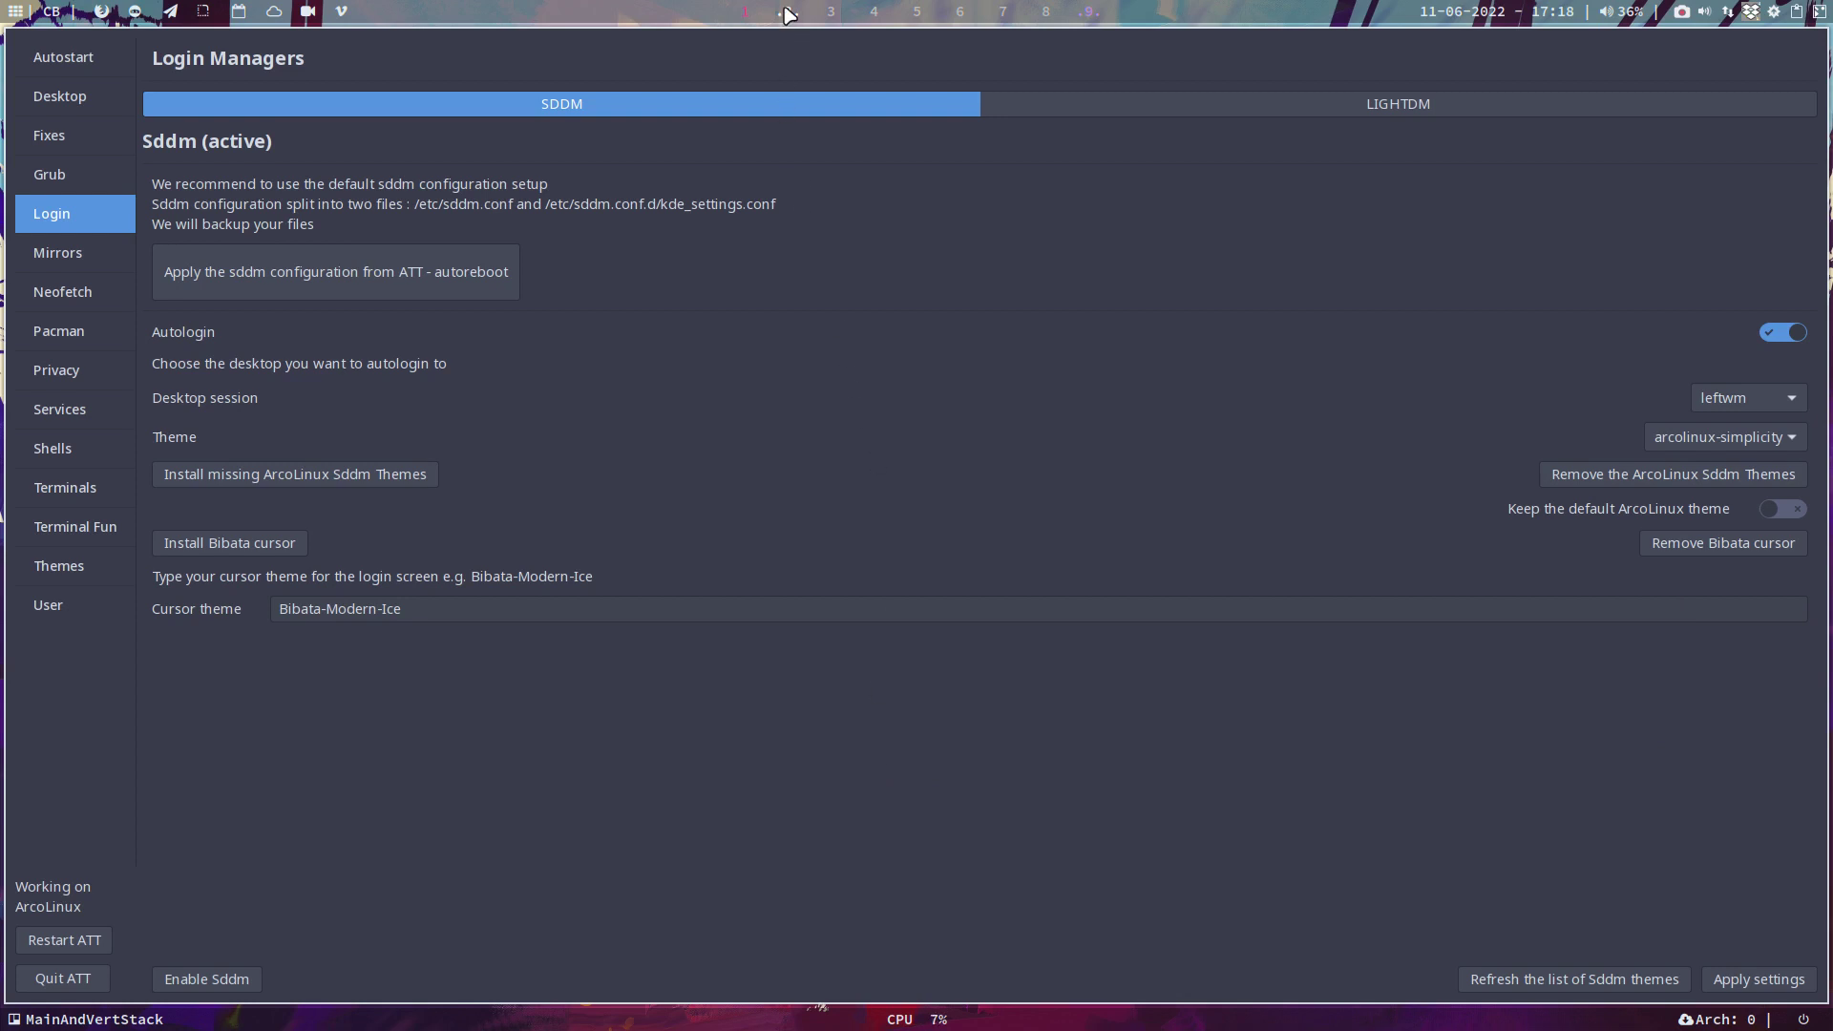
scroll(789, 14, up, 1)
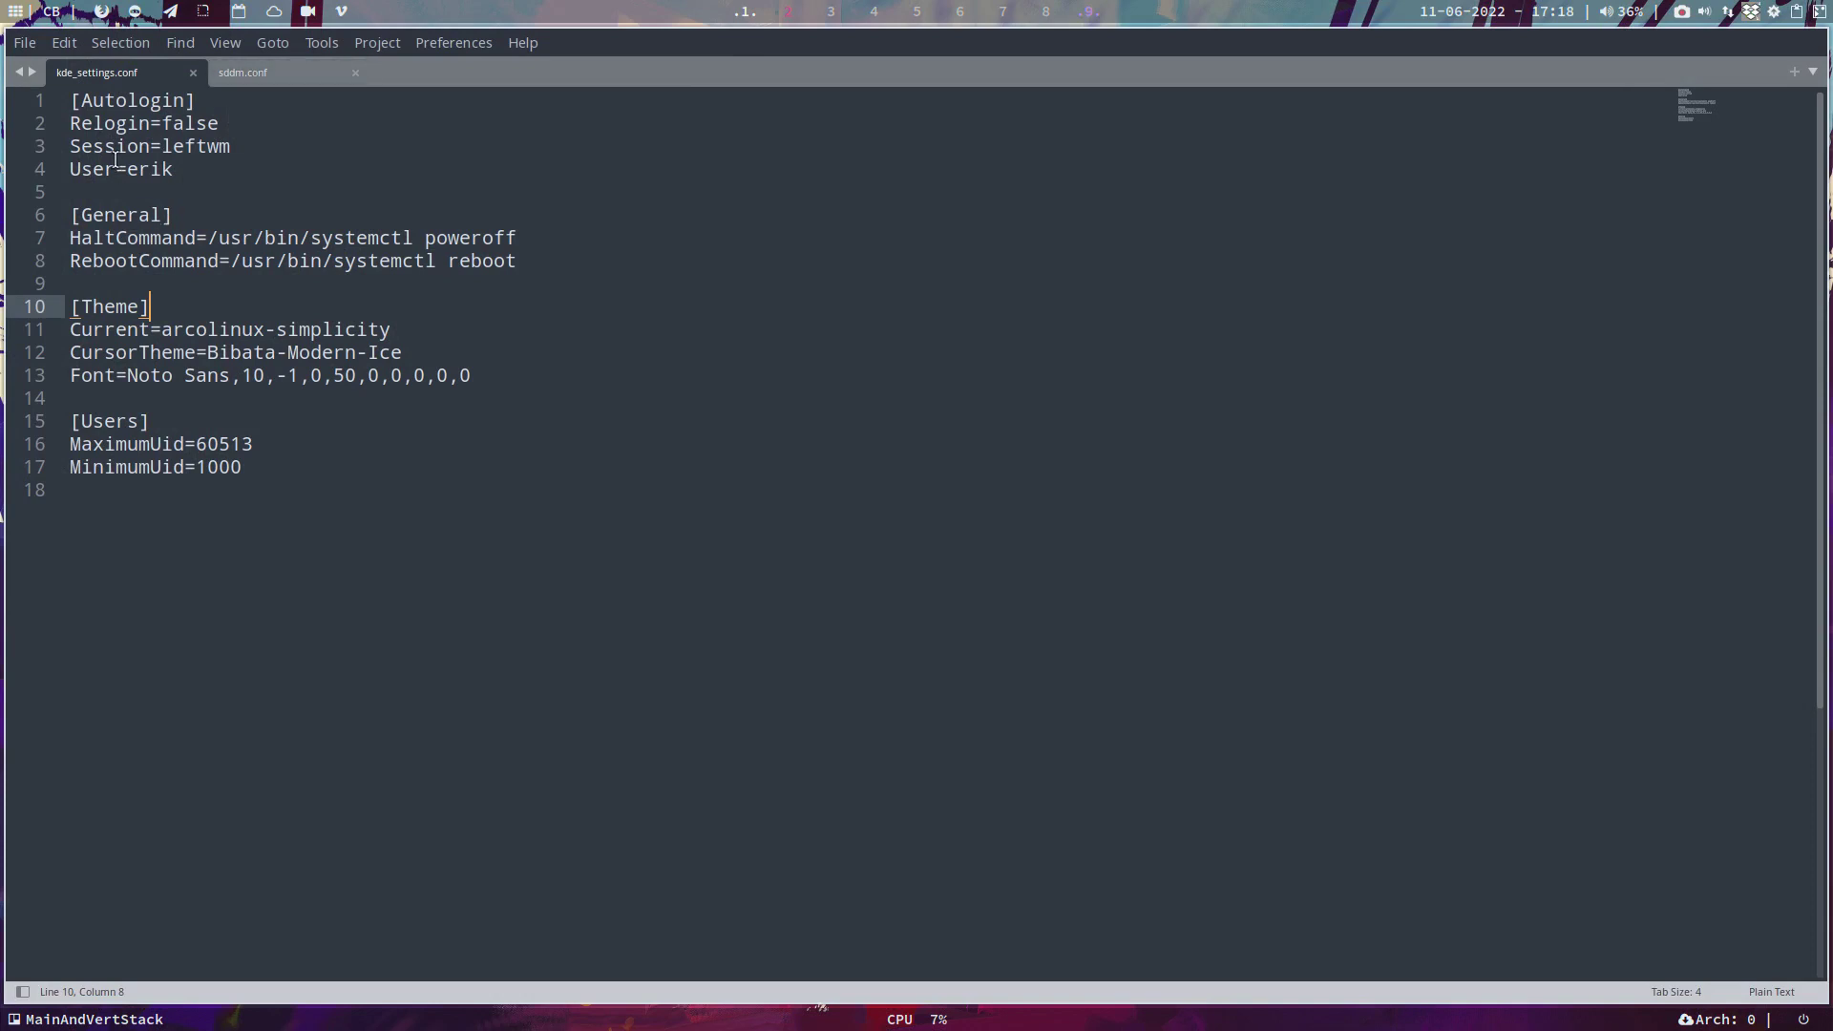
drag(246, 466, 70, 101)
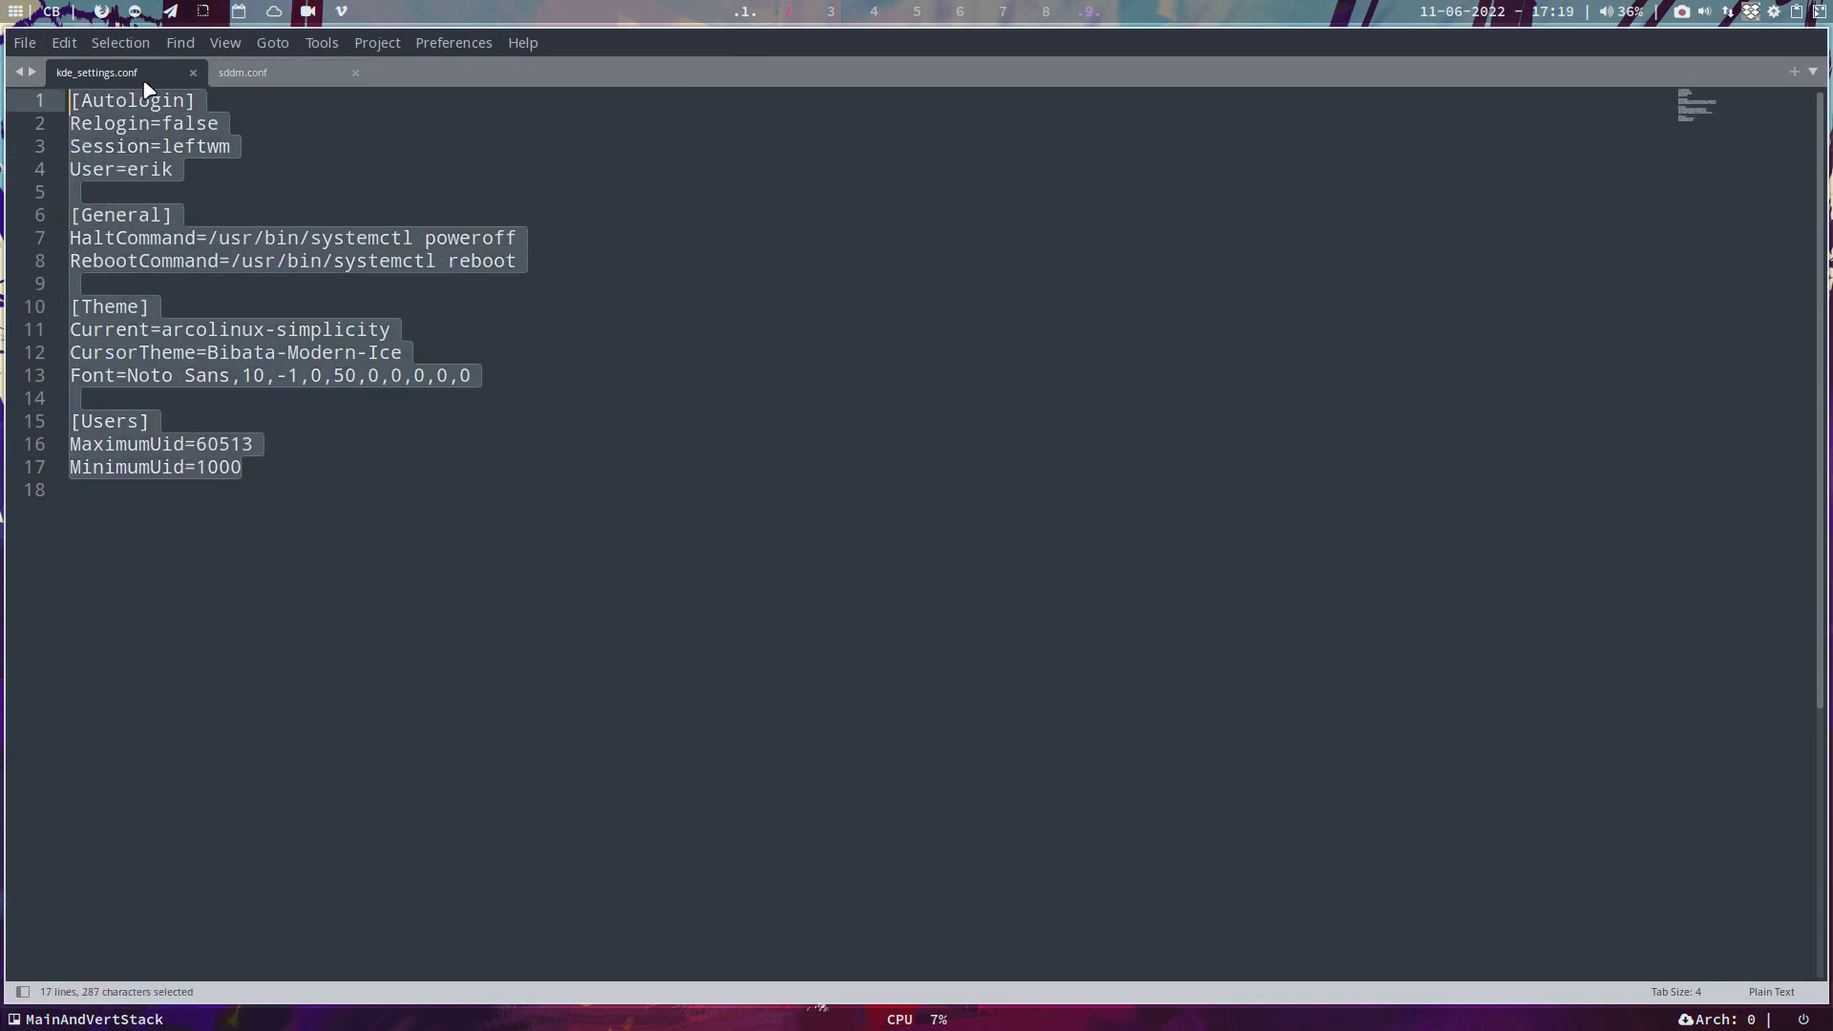
click(243, 72)
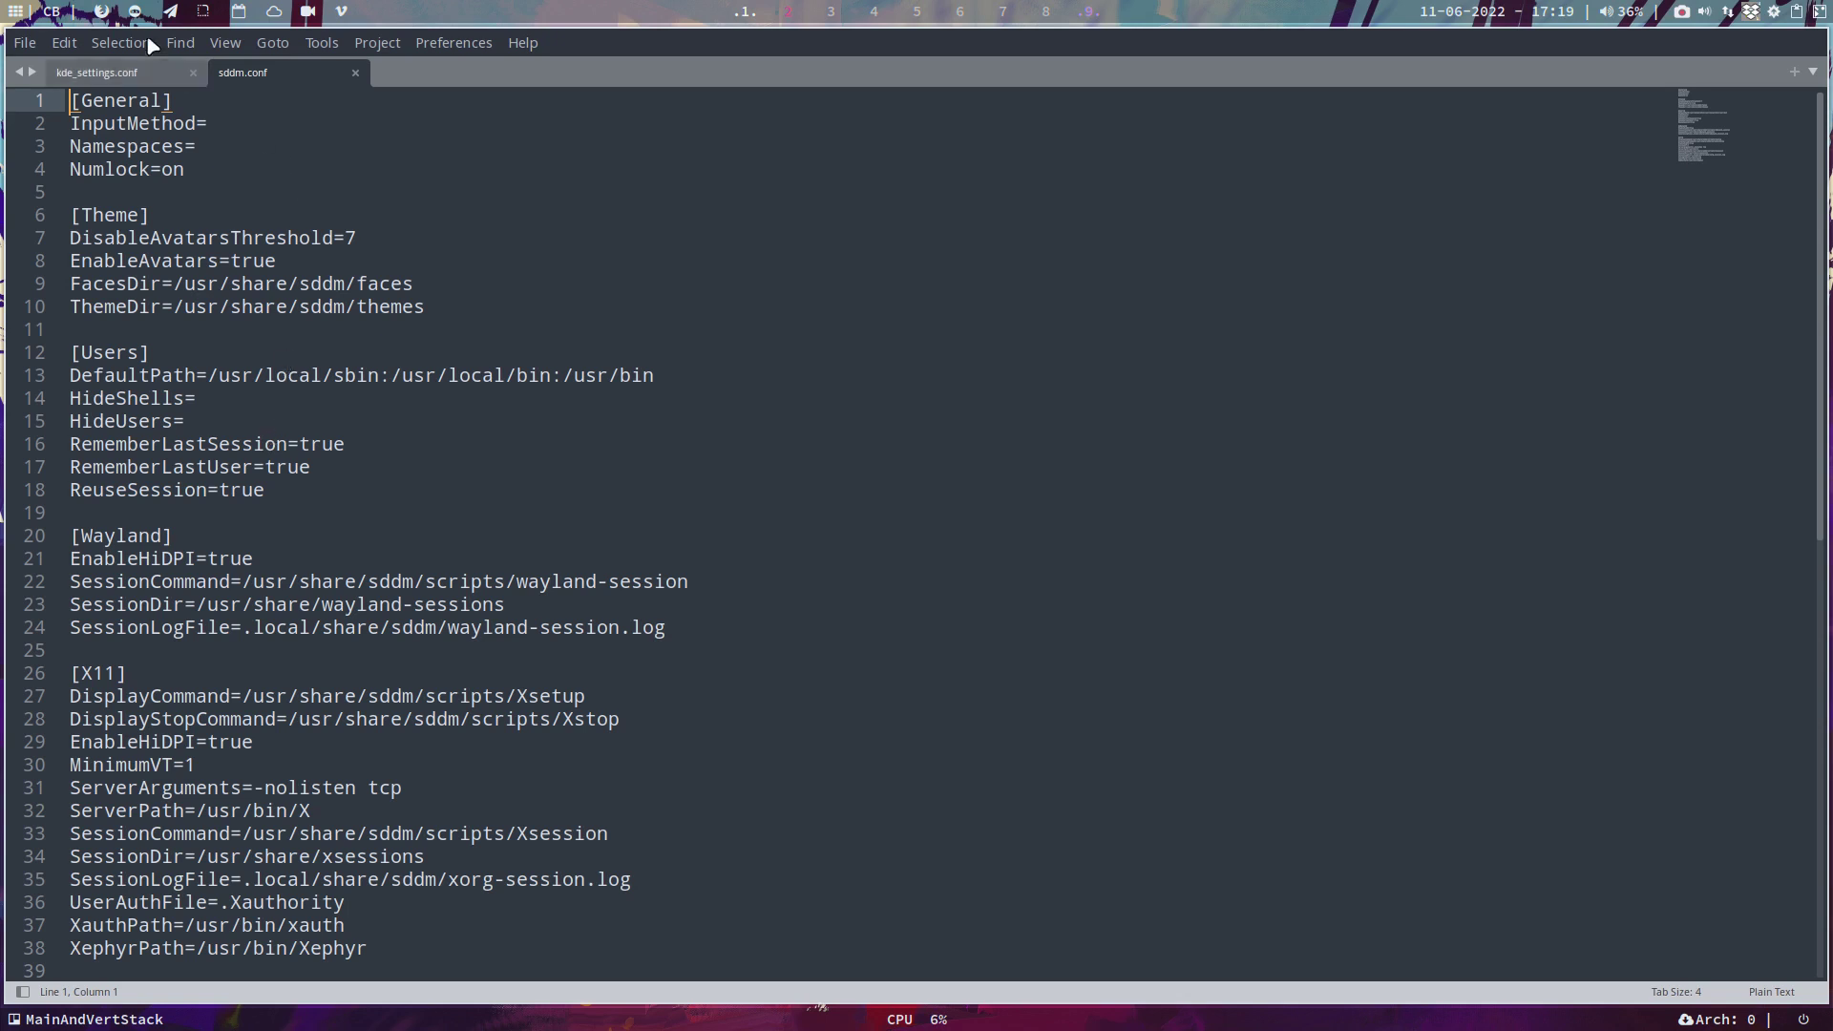
click(129, 70)
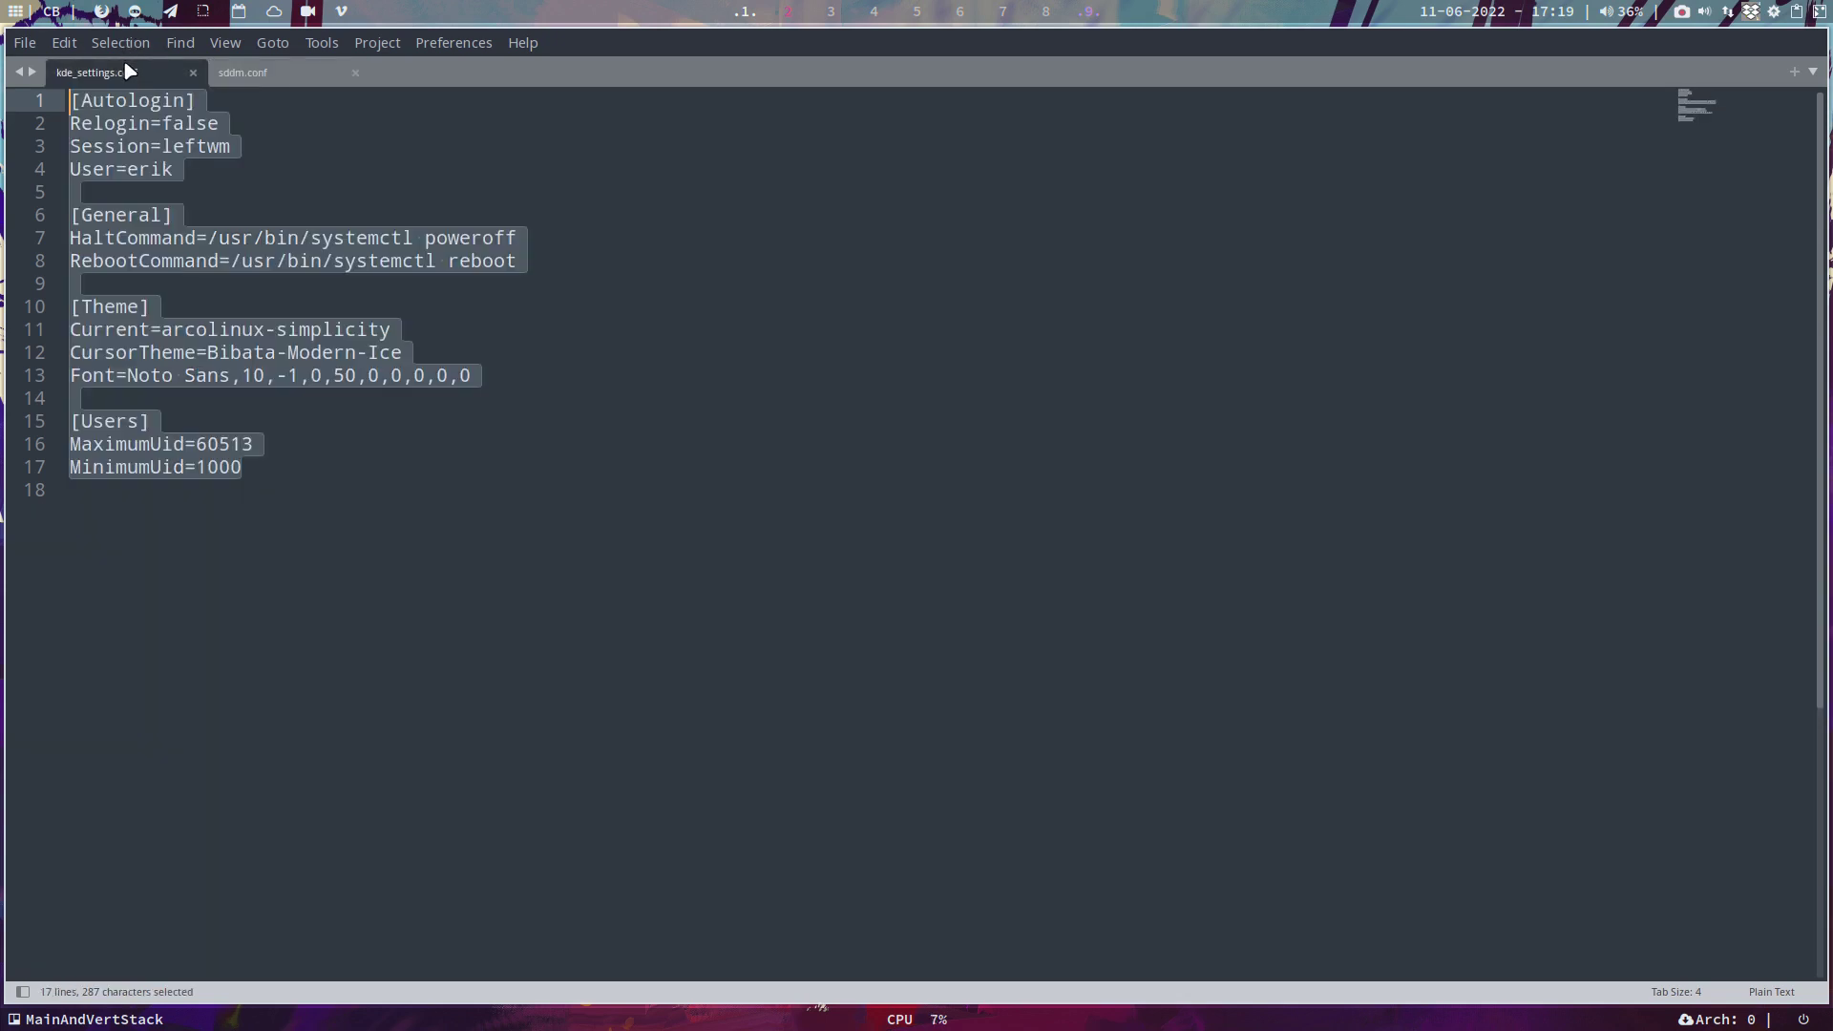
click(149, 124)
drag(181, 169, 71, 123)
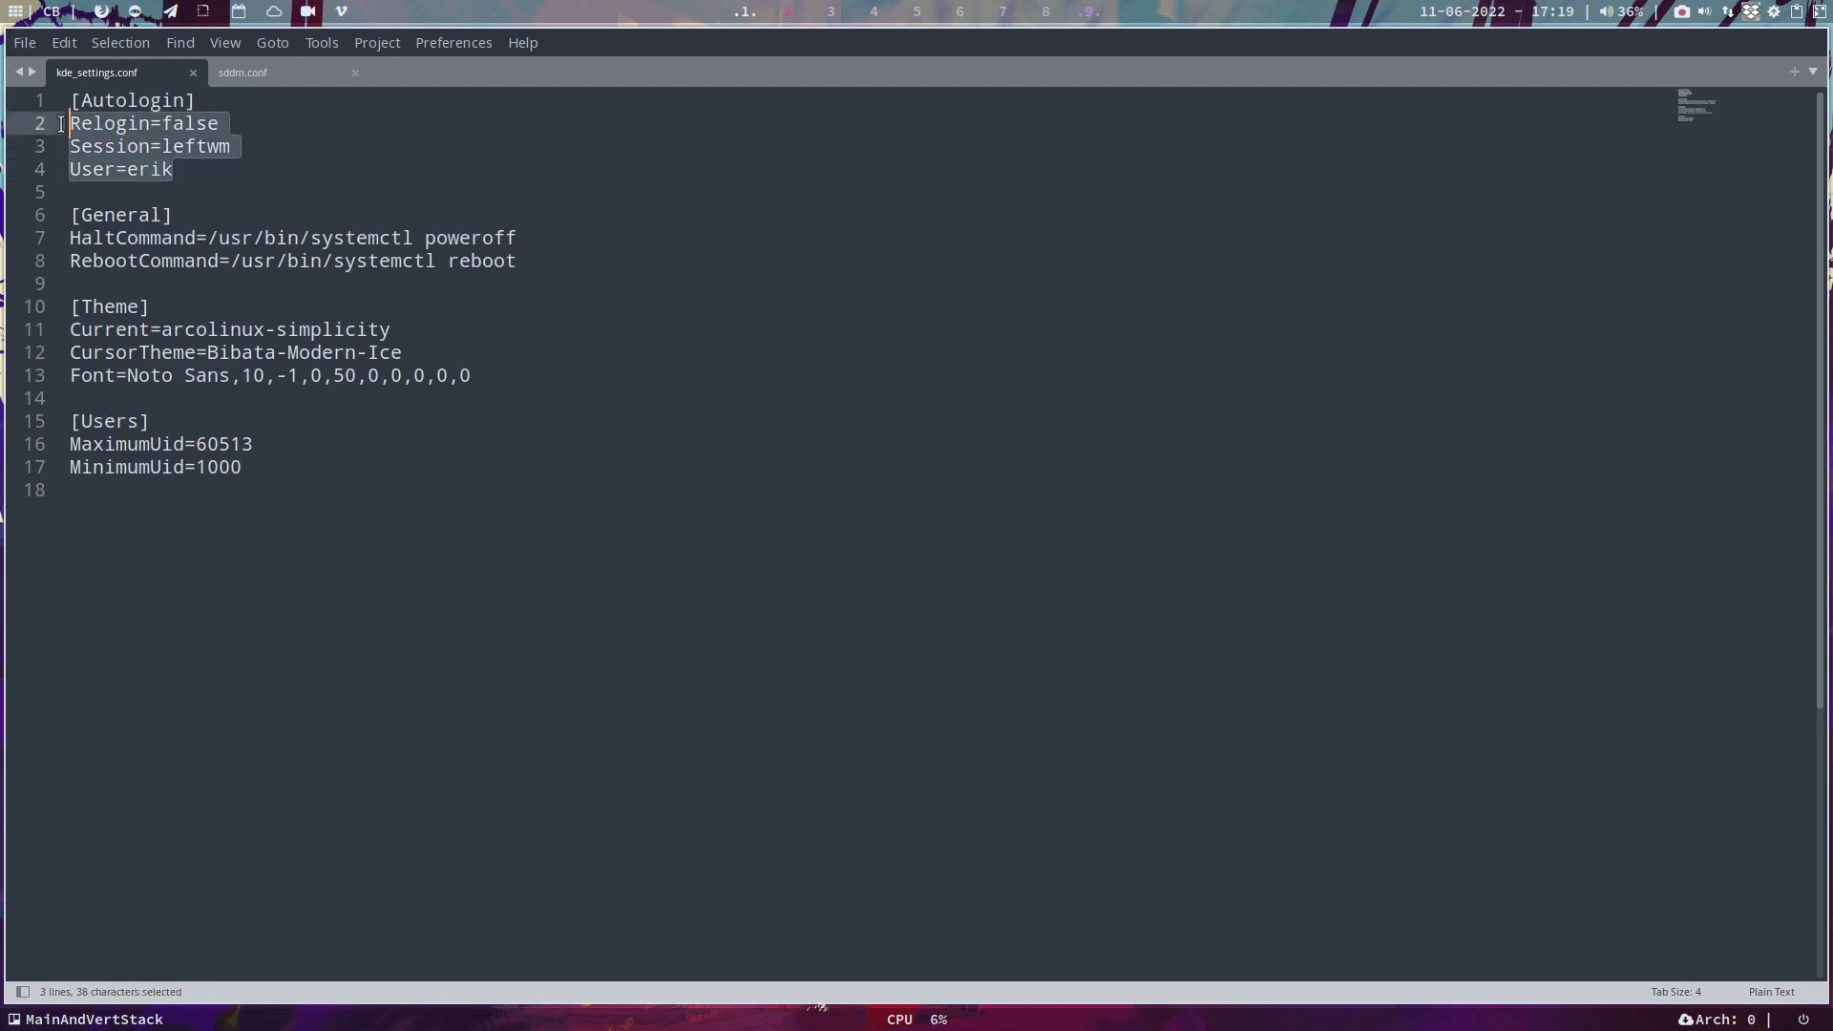
click(246, 80)
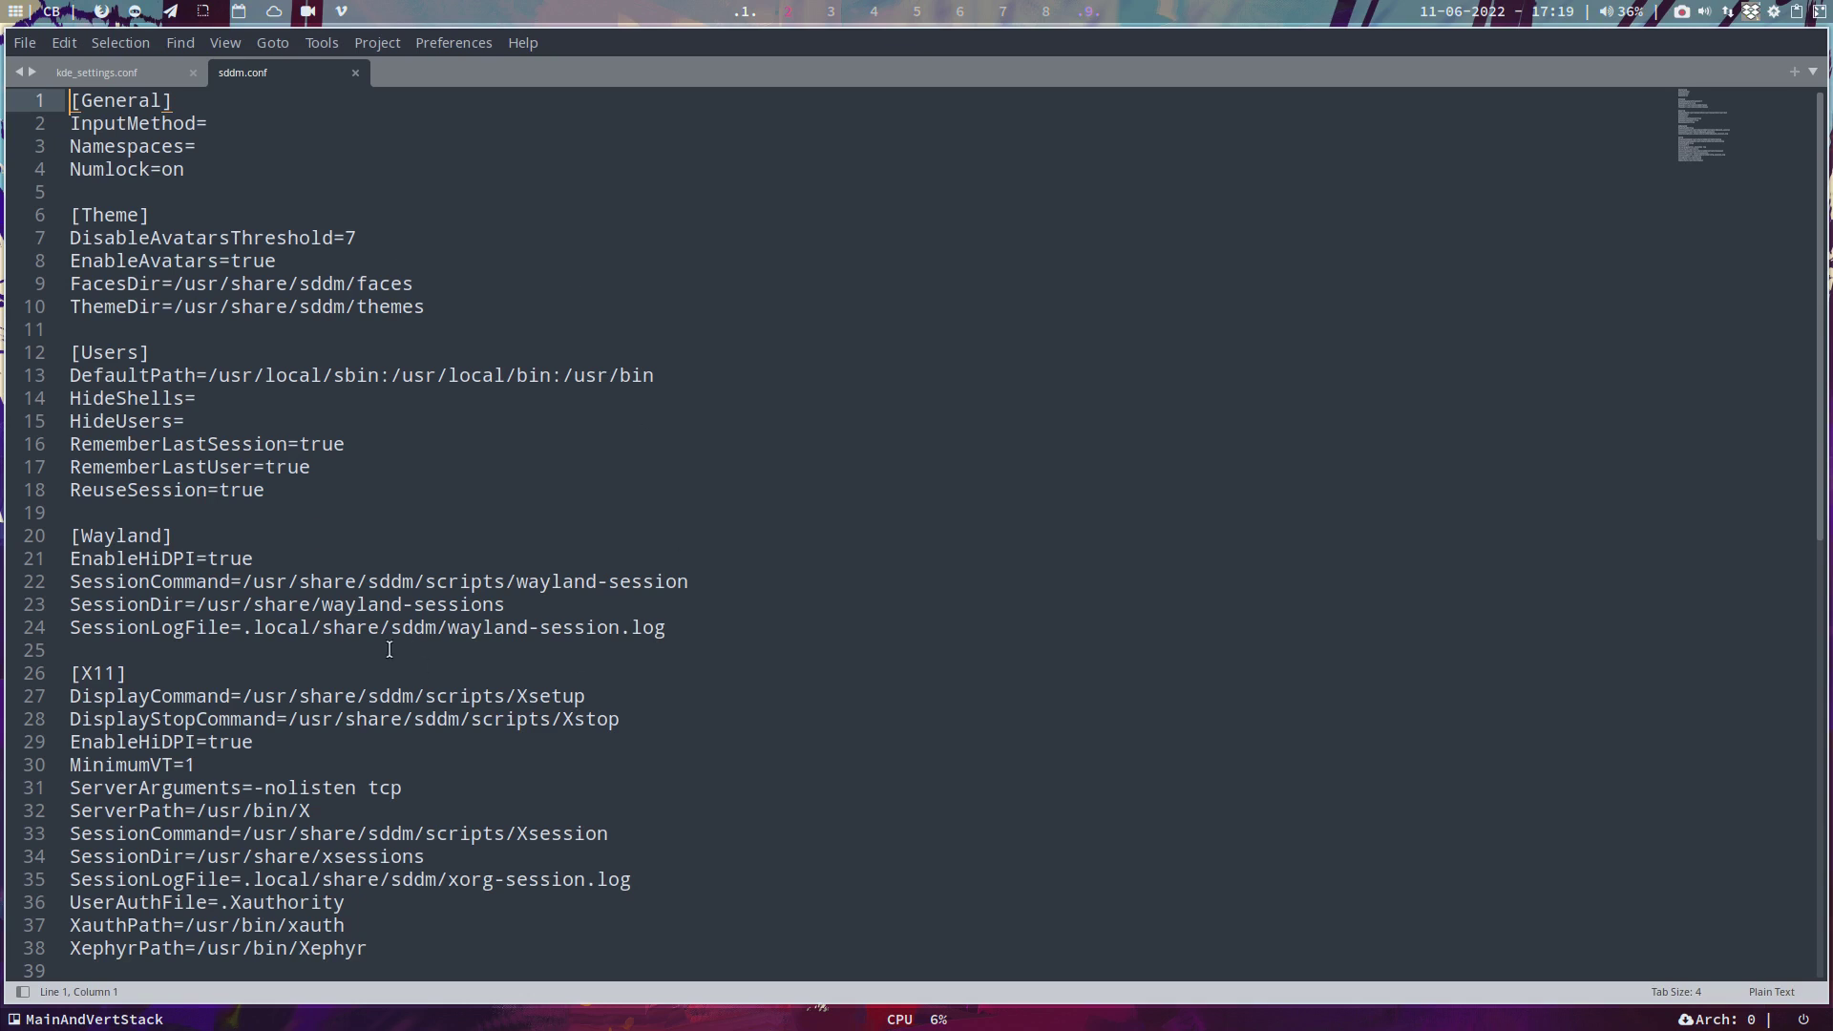
click(160, 77)
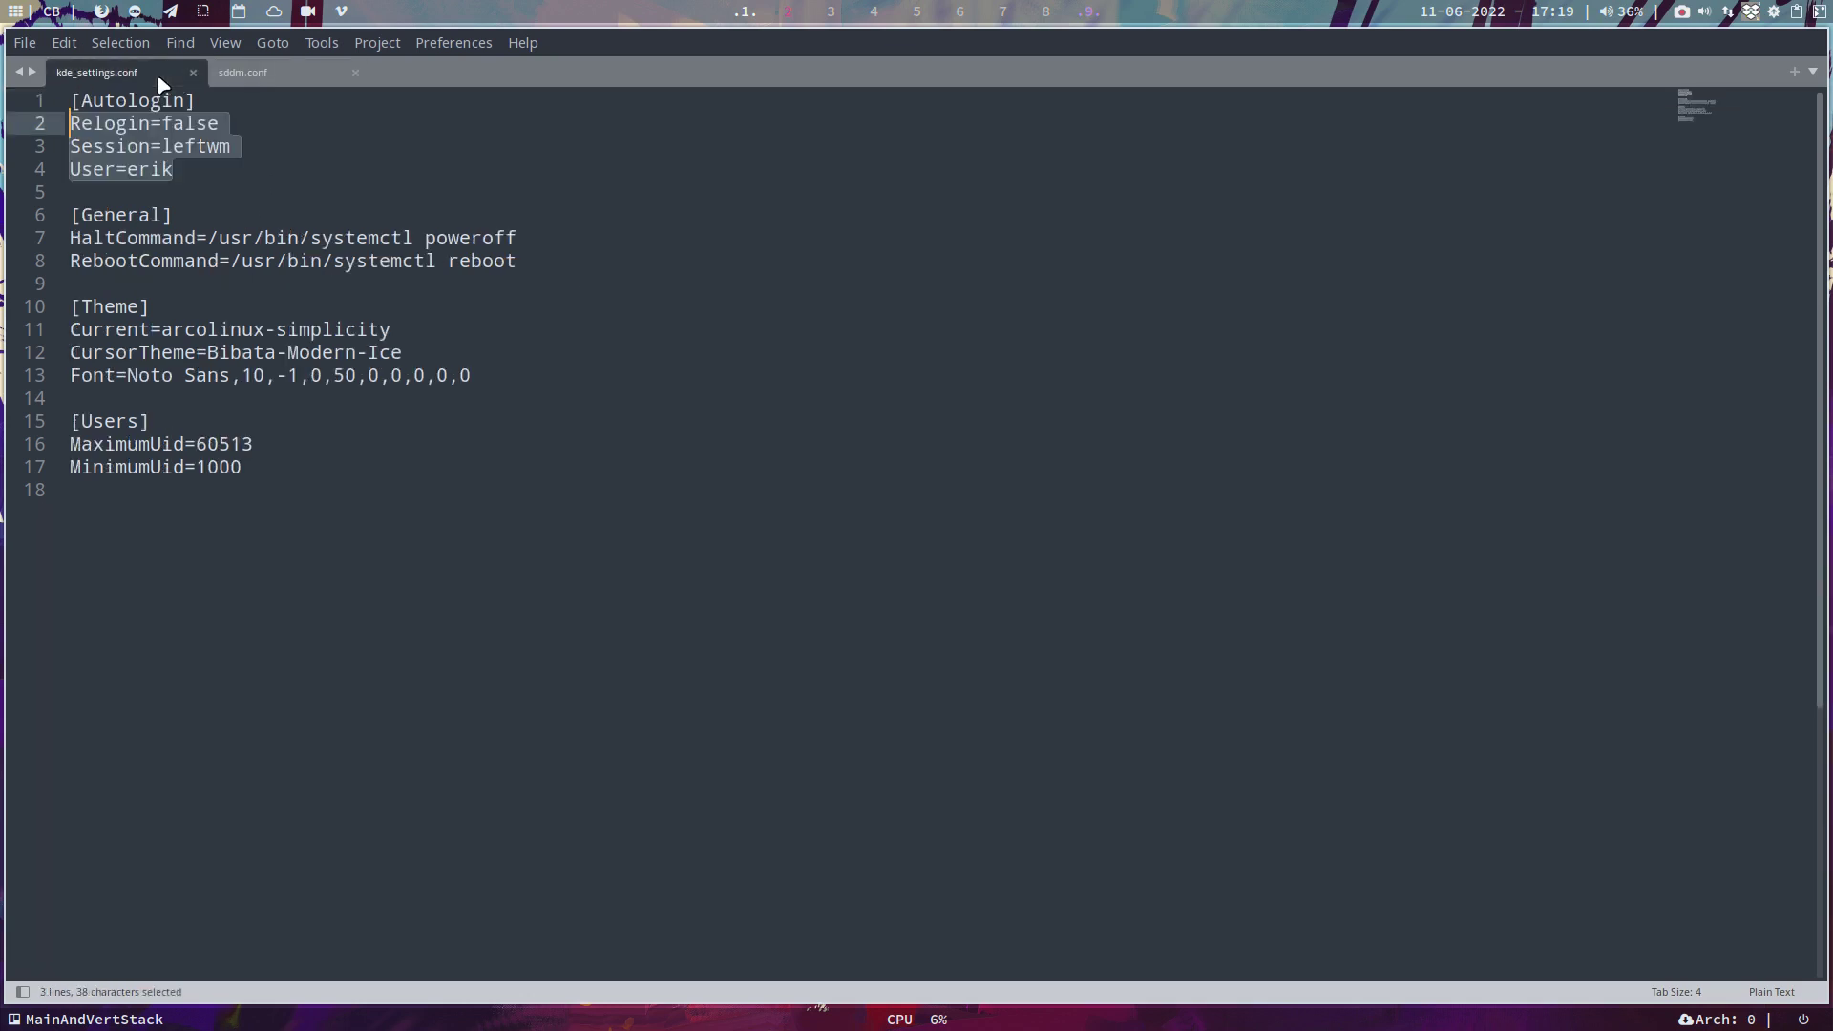
click(153, 150)
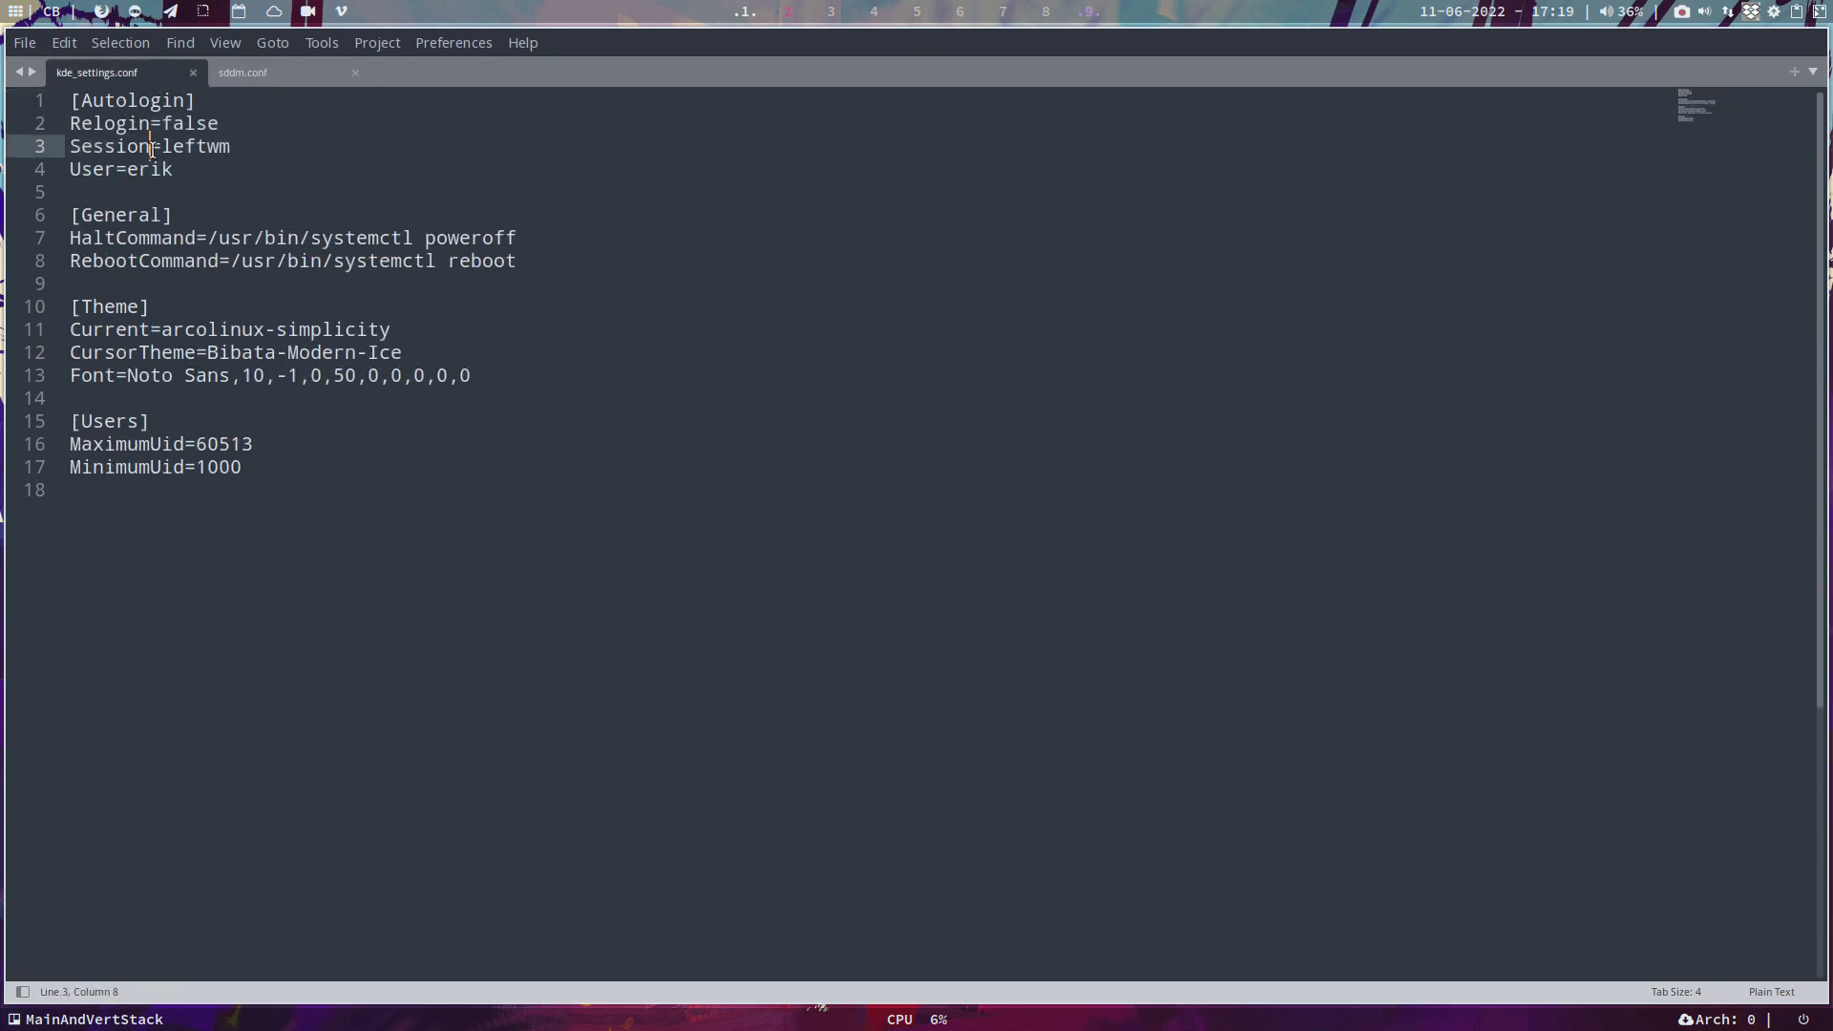
click(238, 76)
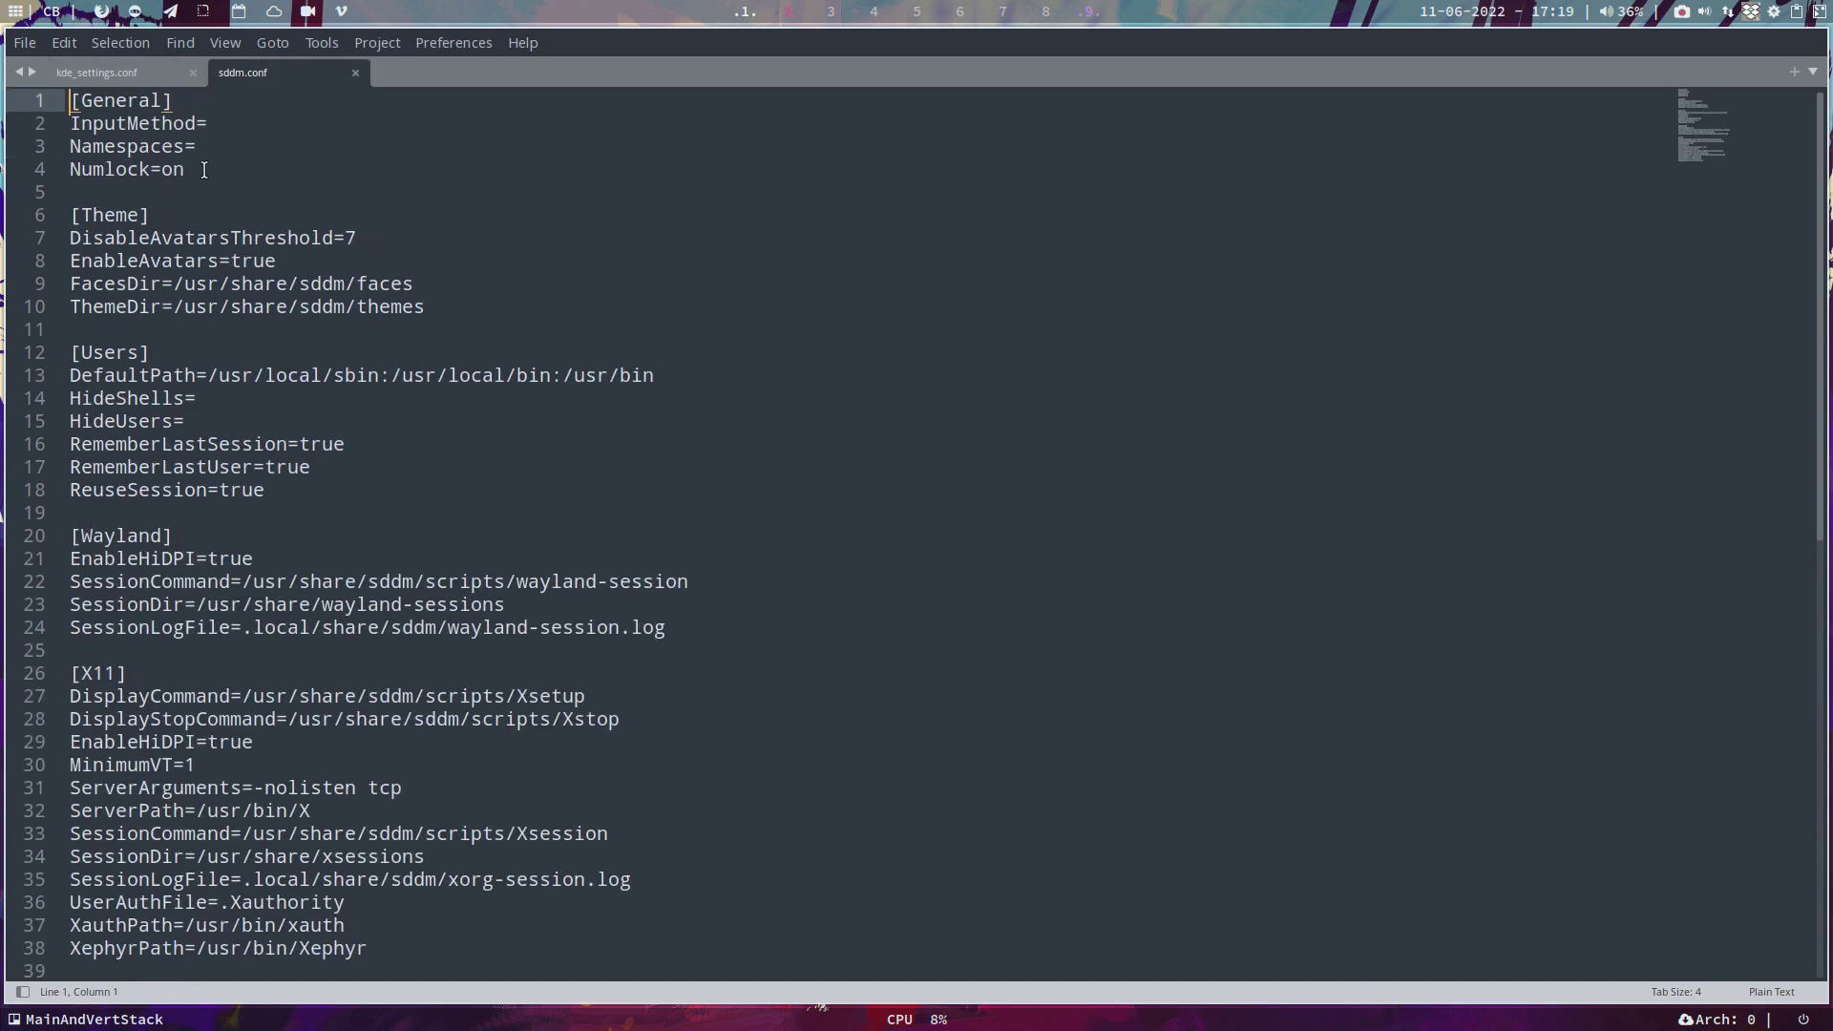
click(134, 72)
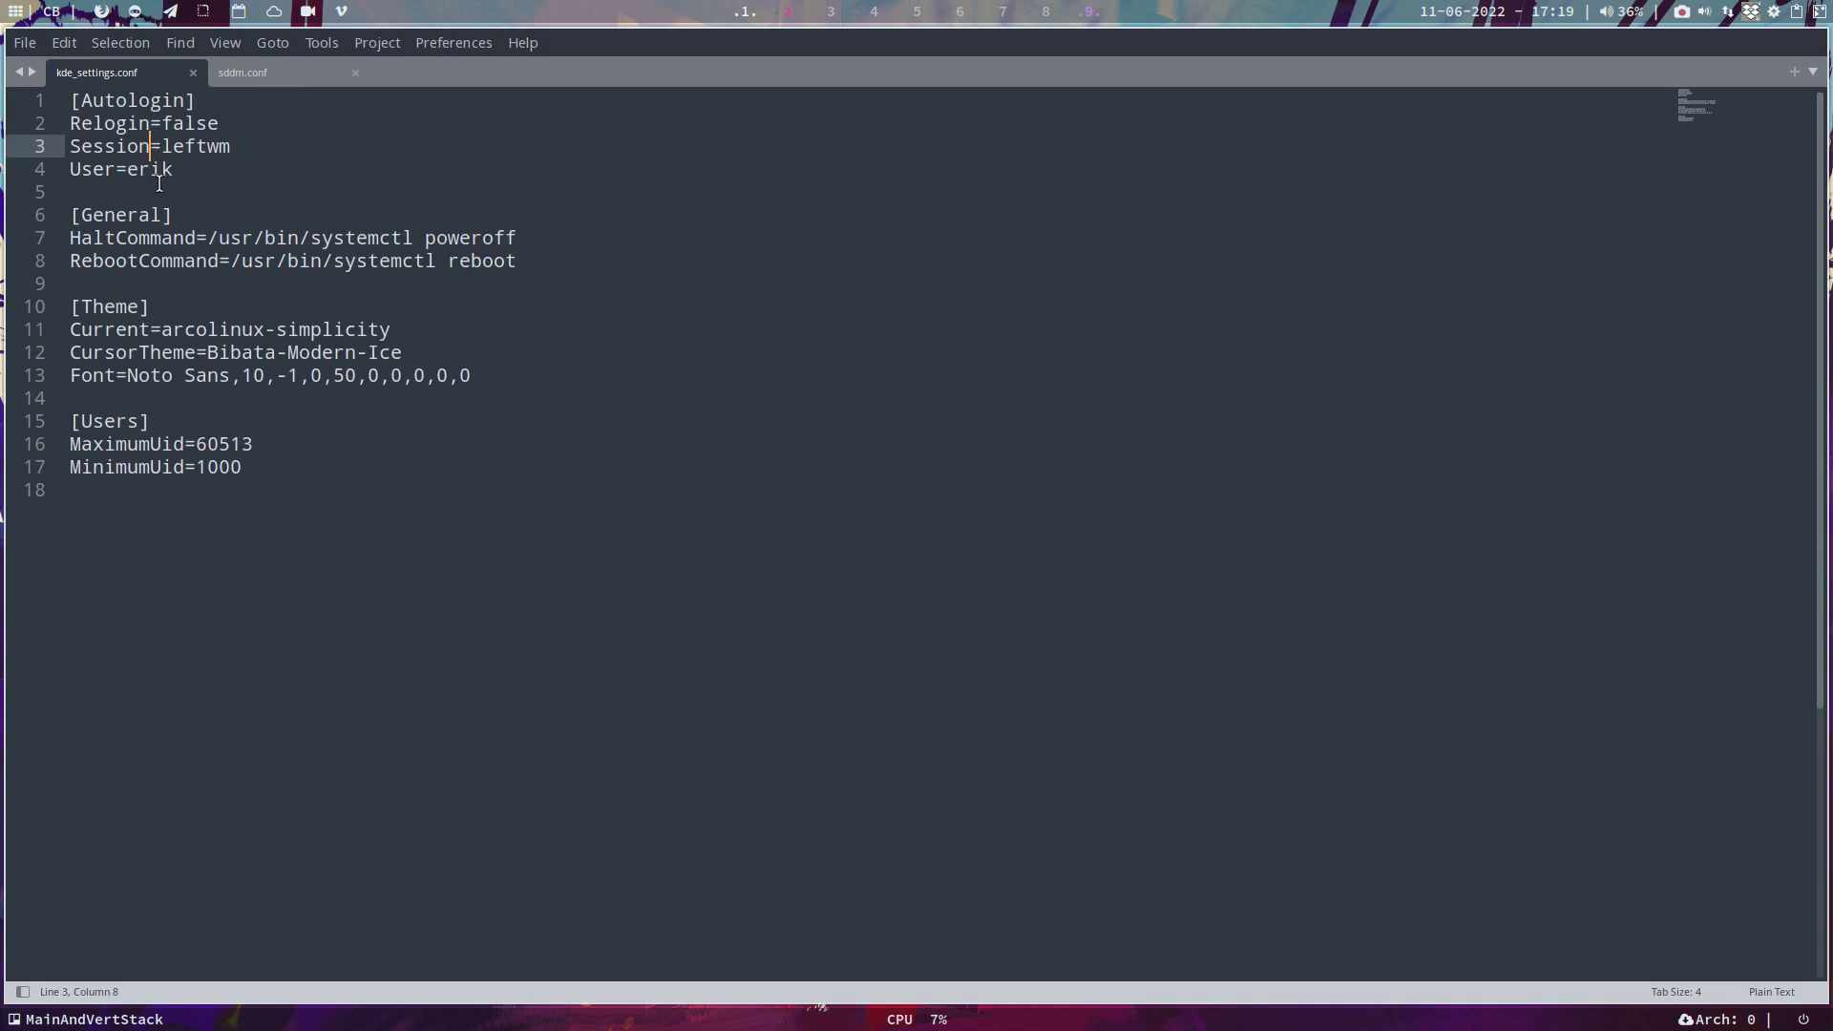